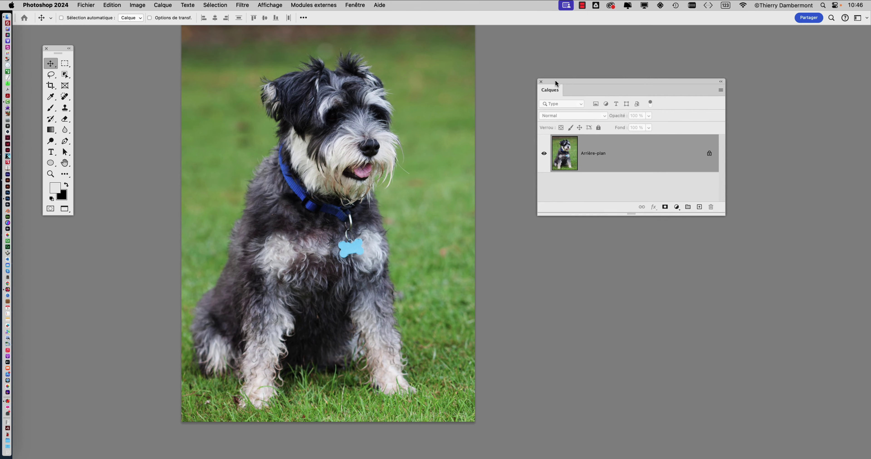
# Select the whole dog with the Object Selection tool and hide the grass background with a layer mask
pyautogui.moveTo(555, 80); pyautogui.dragTo(576, 90)
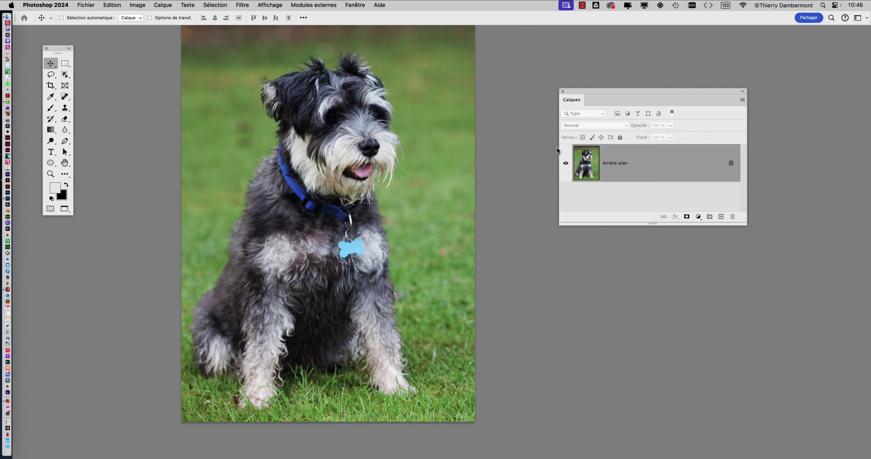
pyautogui.moveTo(59, 49); pyautogui.dragTo(136, 76)
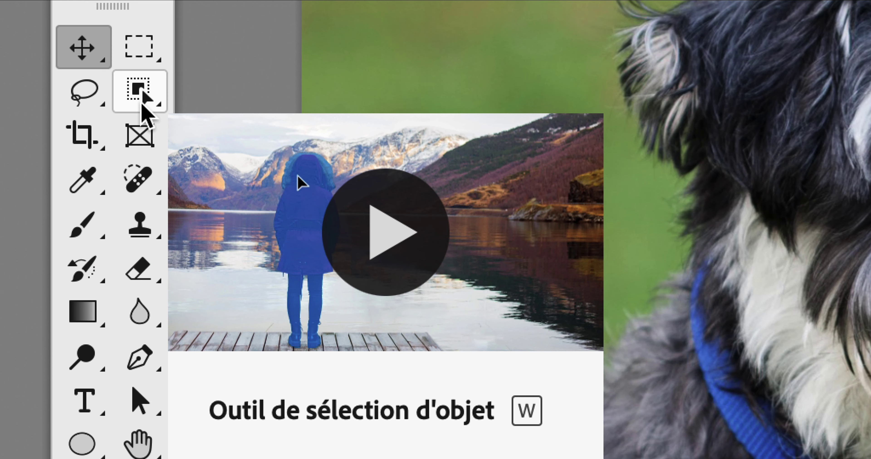
pyautogui.click(142, 104)
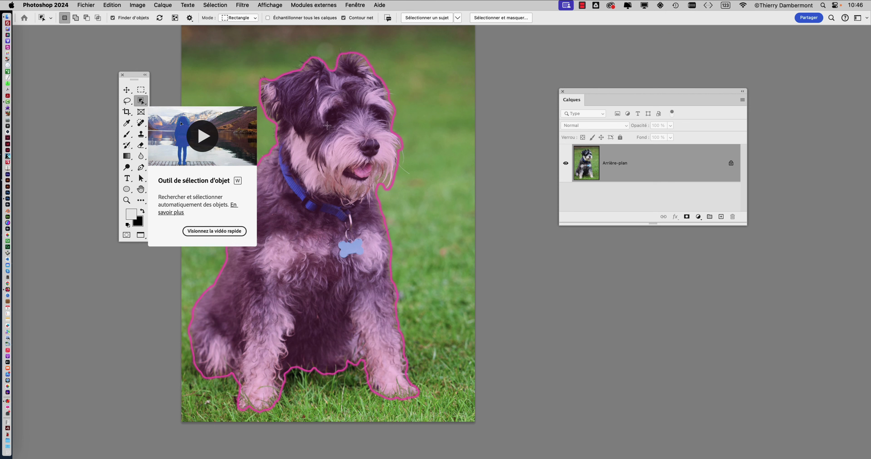
pyautogui.click(327, 127)
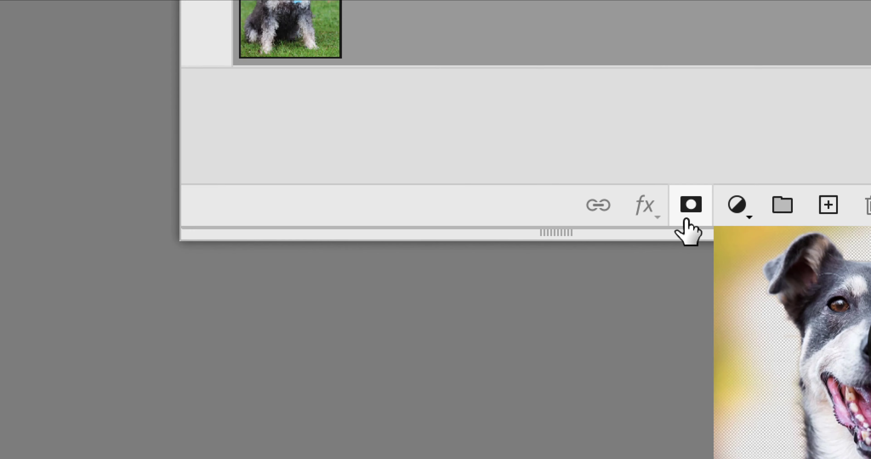
pyautogui.click(686, 218)
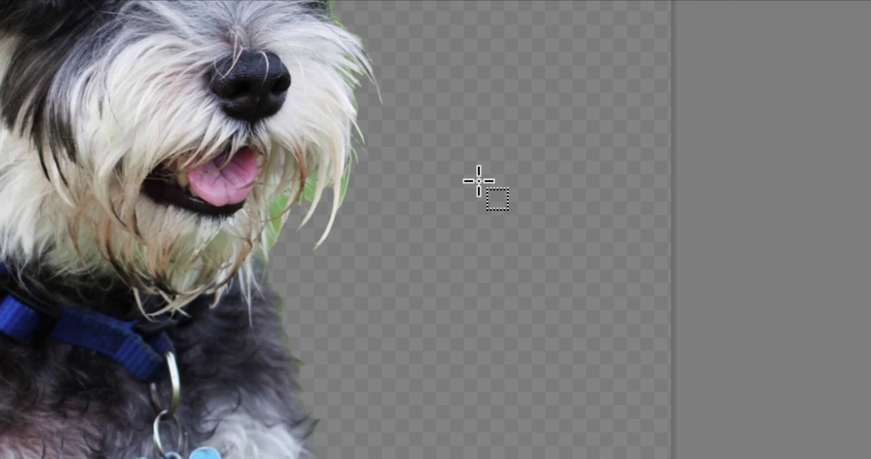
pyautogui.press('f')
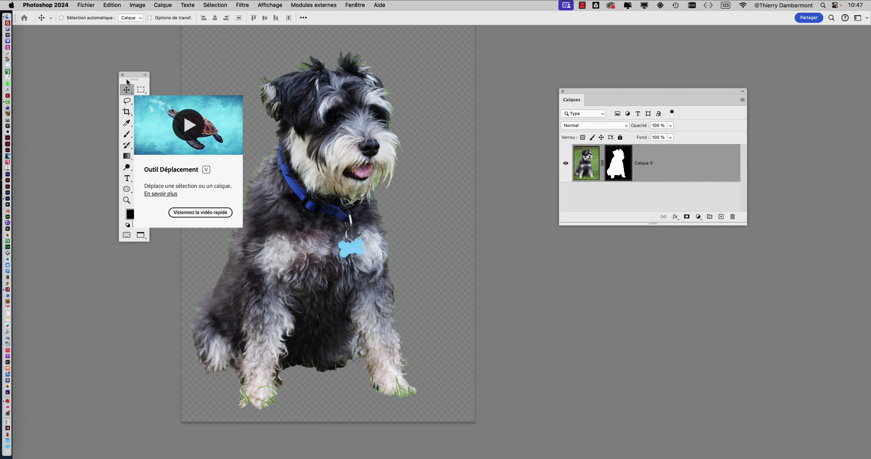
# Reposition the tool palette and the Layers panel beside the dog image and resize the Layers panel more compactly
pyautogui.moveTo(133, 79); pyautogui.dragTo(116, 67)
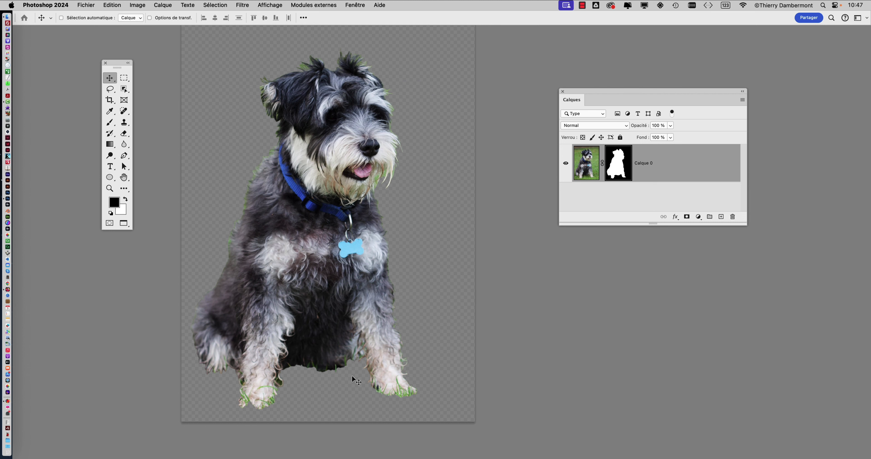
pyautogui.moveTo(591, 91); pyautogui.dragTo(560, 99)
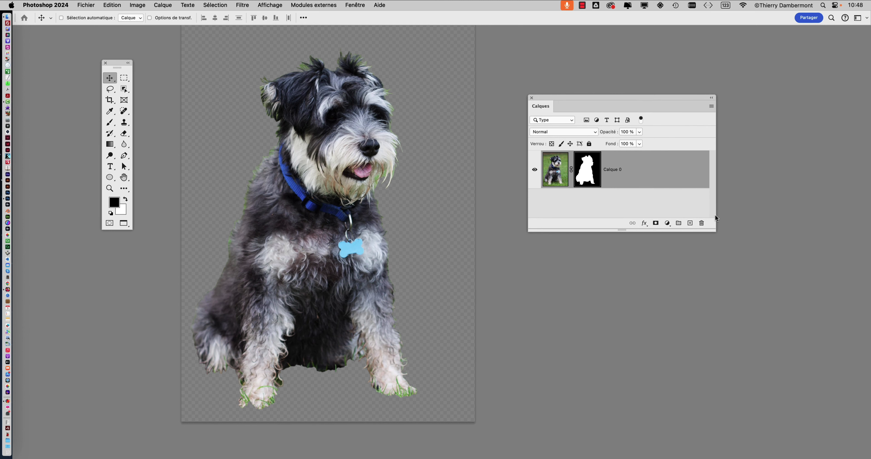
pyautogui.moveTo(619, 96); pyautogui.dragTo(583, 66)
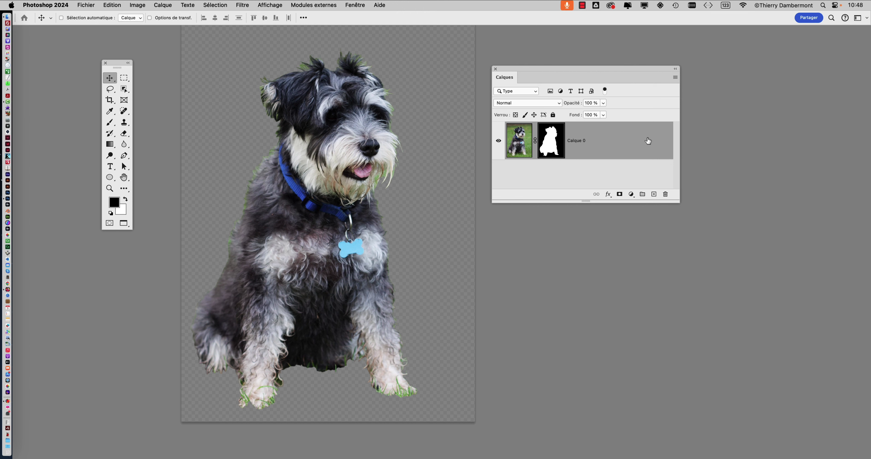
pyautogui.moveTo(676, 203); pyautogui.dragTo(640, 213)
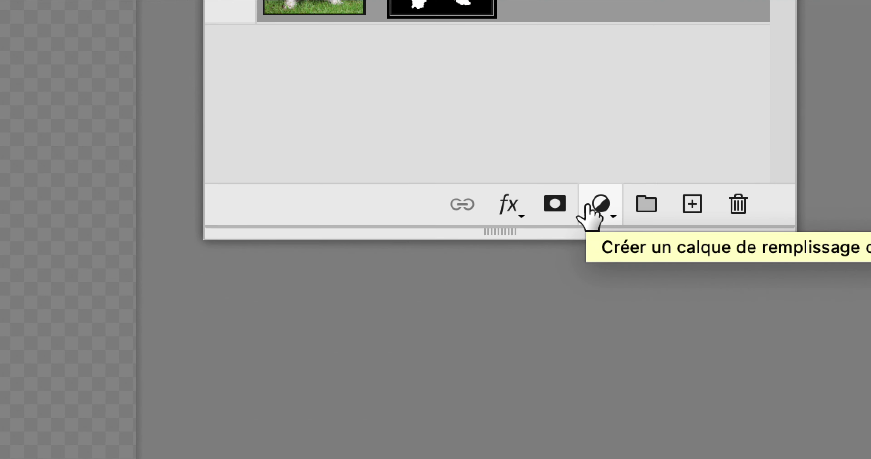
# Add a Seuil (Threshold) adjustment layer above the masked dog, and shrink and place its properties below the layer list
pyautogui.click(589, 207)
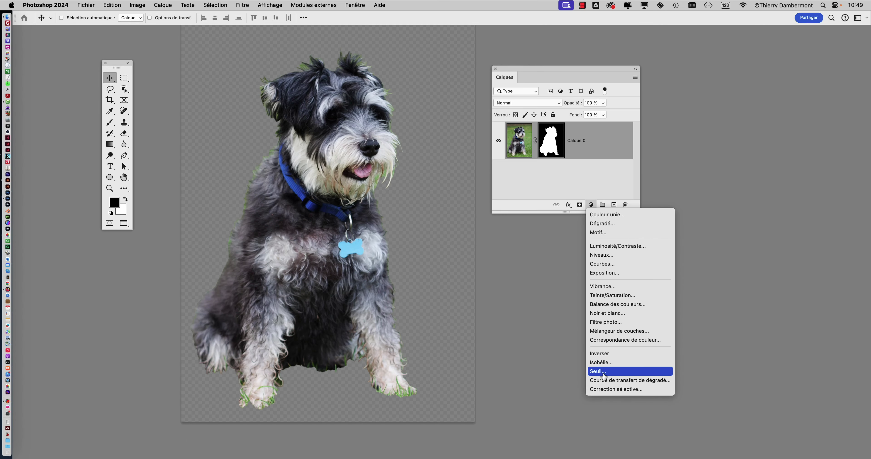
pyautogui.click(598, 372)
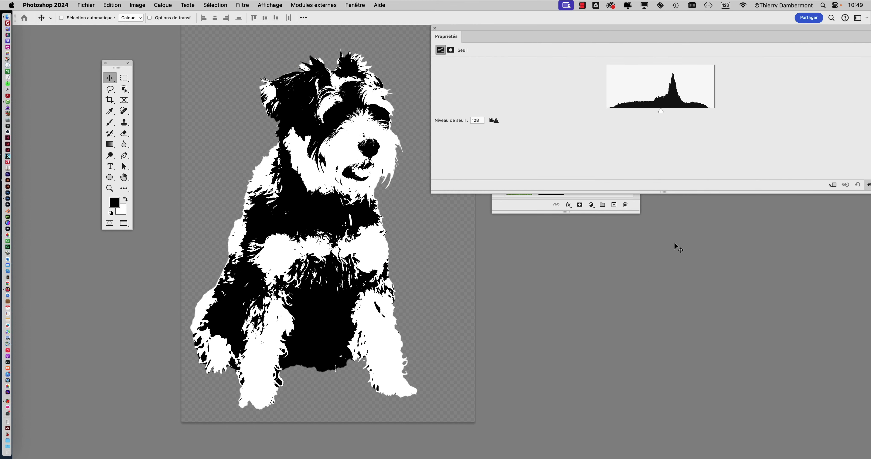
pyautogui.moveTo(681, 28); pyautogui.dragTo(541, 55)
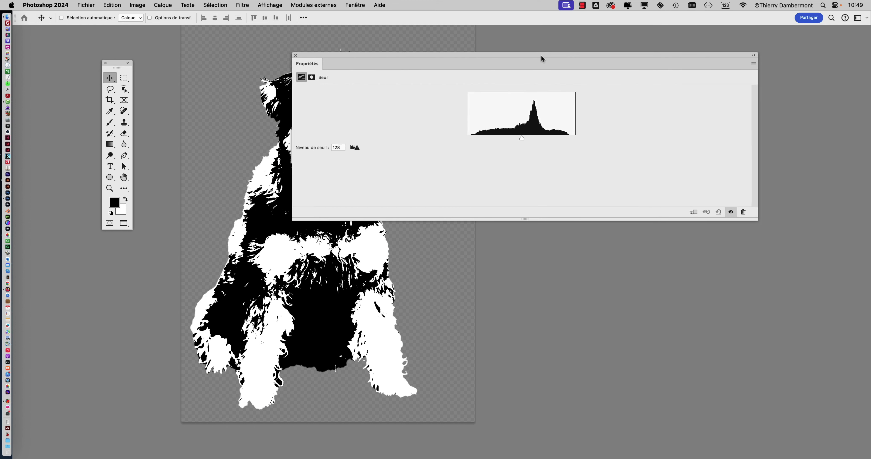
pyautogui.moveTo(755, 221); pyautogui.dragTo(478, 188)
pyautogui.moveTo(374, 65); pyautogui.dragTo(529, 232)
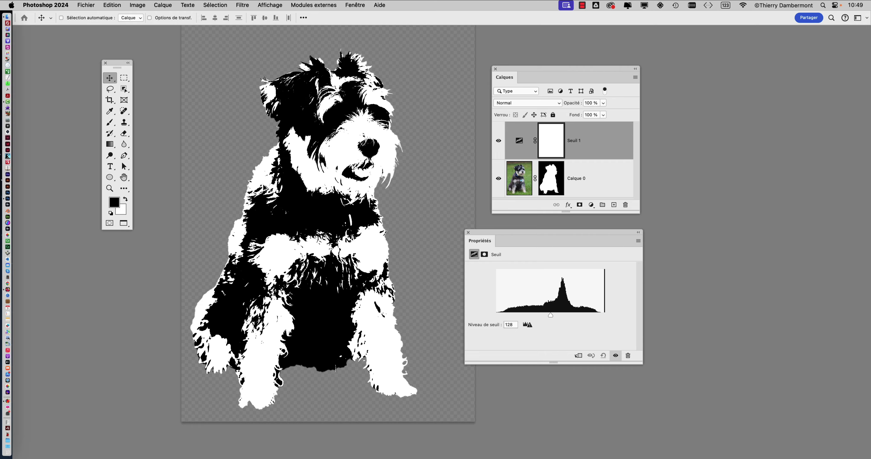
# Examine the thresholded dog's black-and-white fur edges at pixel level and return to a view of the whole dog
pyautogui.scroll(3, 261, 192)
pyautogui.scroll(4, 261, 191)
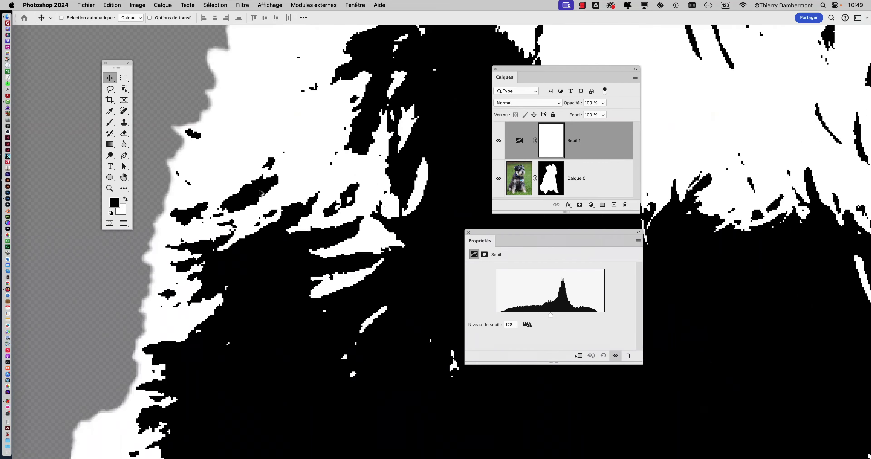
pyautogui.moveTo(432, 156); pyautogui.dragTo(271, 288)
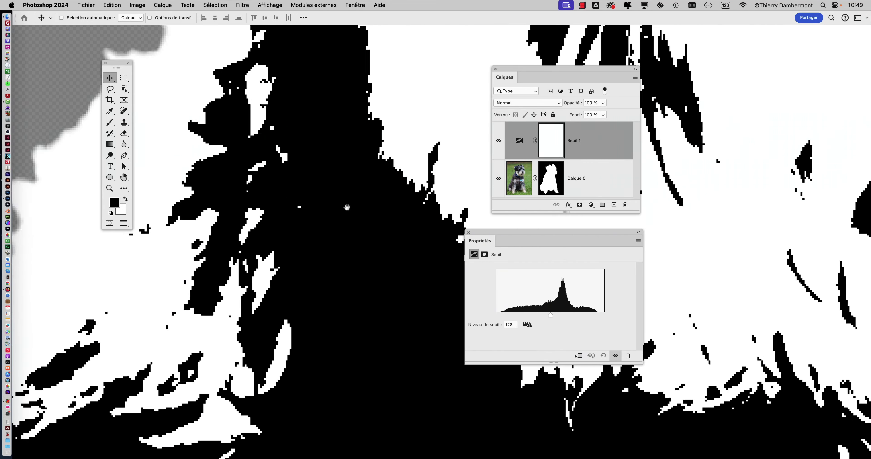
pyautogui.moveTo(406, 172); pyautogui.dragTo(248, 304)
pyautogui.moveTo(352, 224); pyautogui.dragTo(295, 260)
pyautogui.scroll(3, 295, 260)
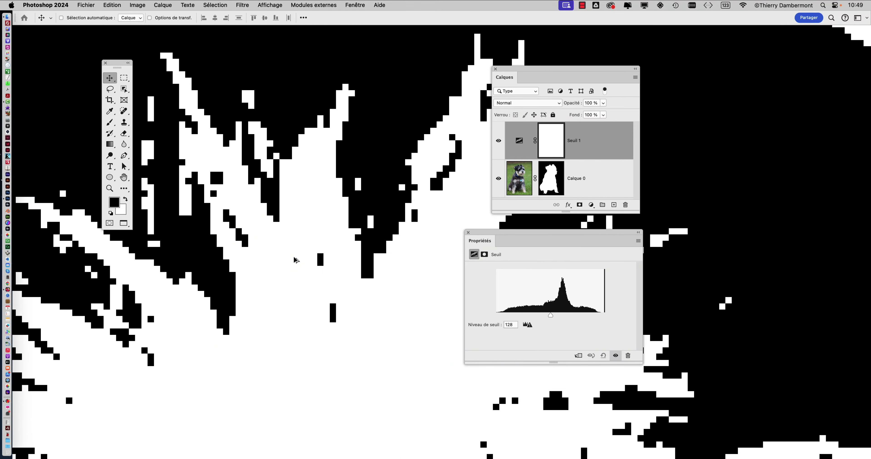
pyautogui.scroll(-10, 295, 260)
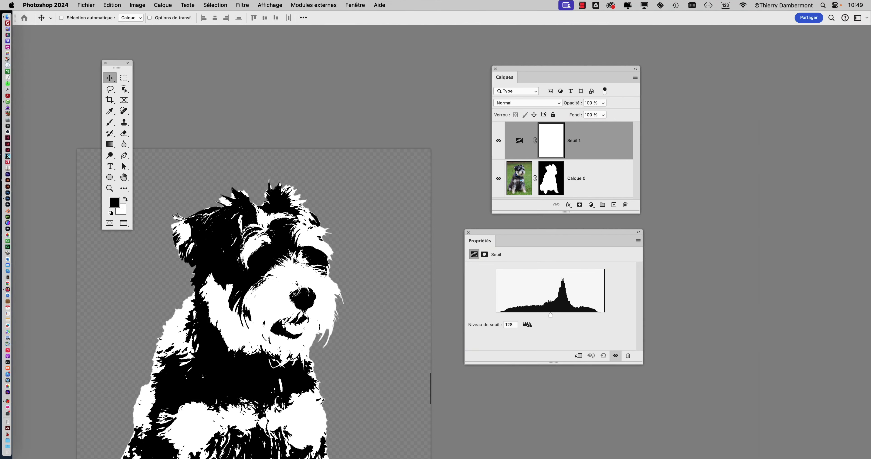
pyautogui.scroll(-5, 294, 260)
pyautogui.moveTo(295, 260); pyautogui.dragTo(324, 152)
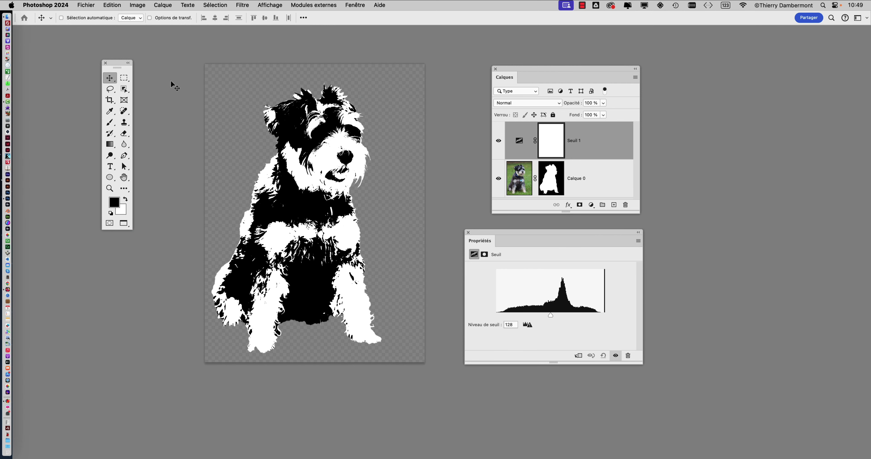
# Save the document as schnauzer-dog-02.psd in the PHOTOSHOP folder, in Photoshop format with maximised compatibility
pyautogui.click(86, 5)
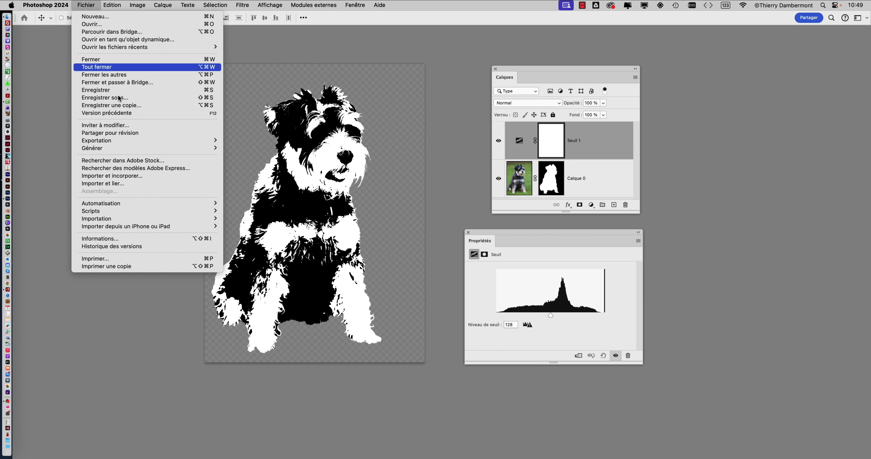
pyautogui.click(127, 103)
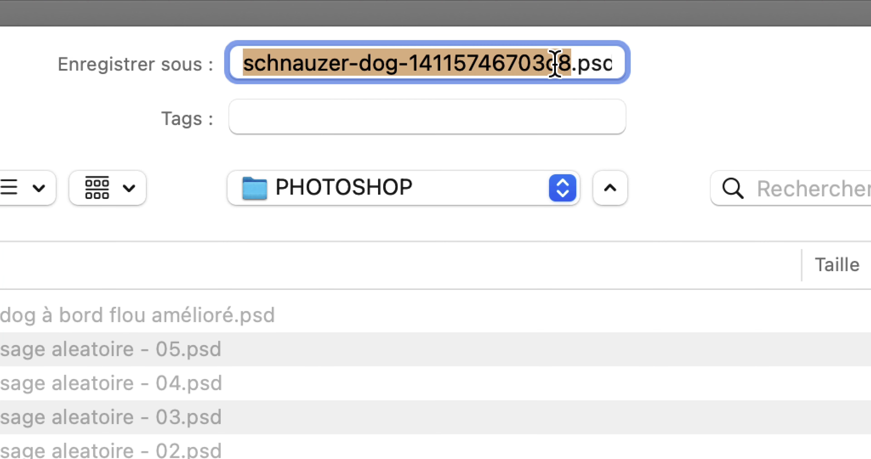
pyautogui.click(555, 64)
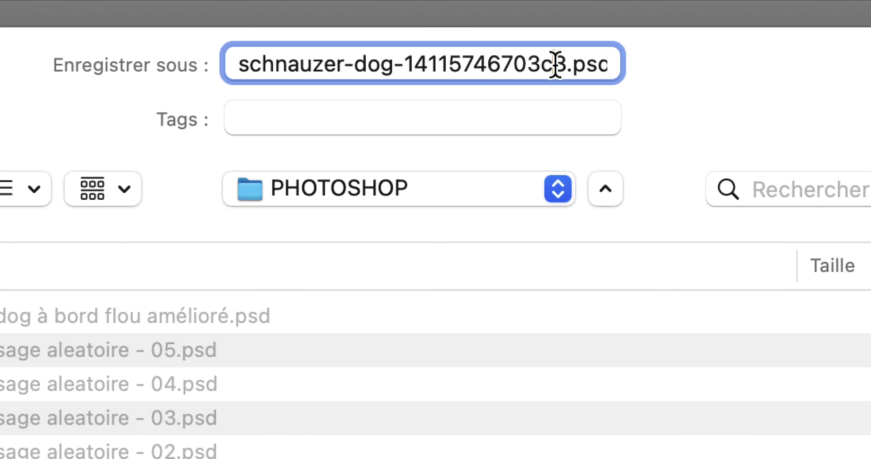
pyautogui.moveTo(557, 64); pyautogui.dragTo(392, 64)
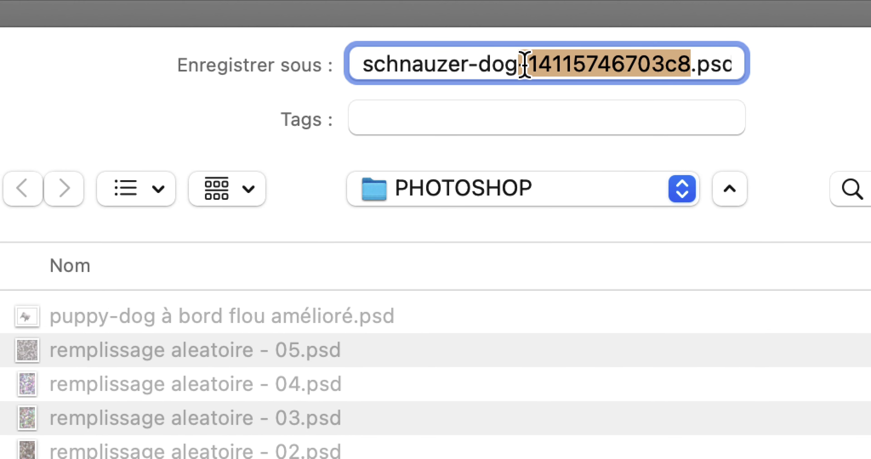
pyautogui.press('BackSpace')
pyautogui.write('02')
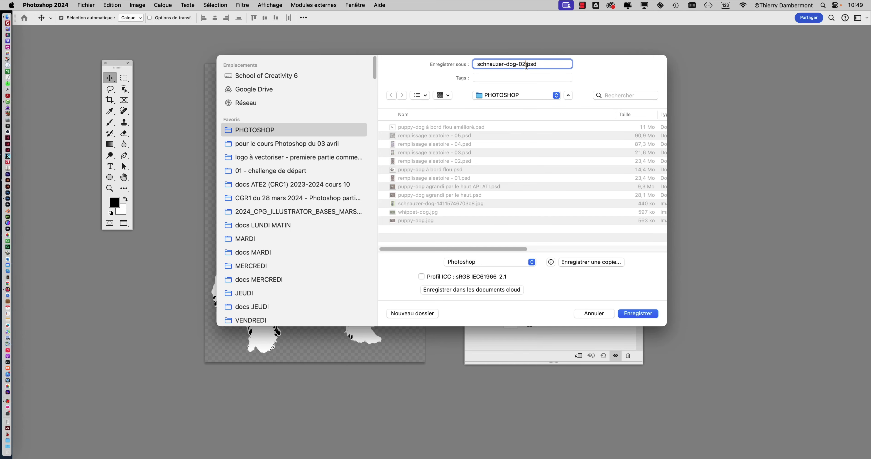
pyautogui.click(636, 314)
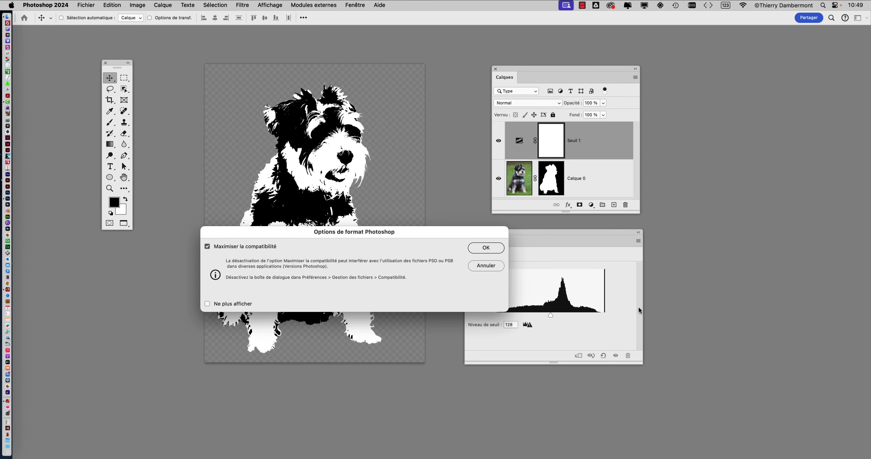
pyautogui.click(492, 250)
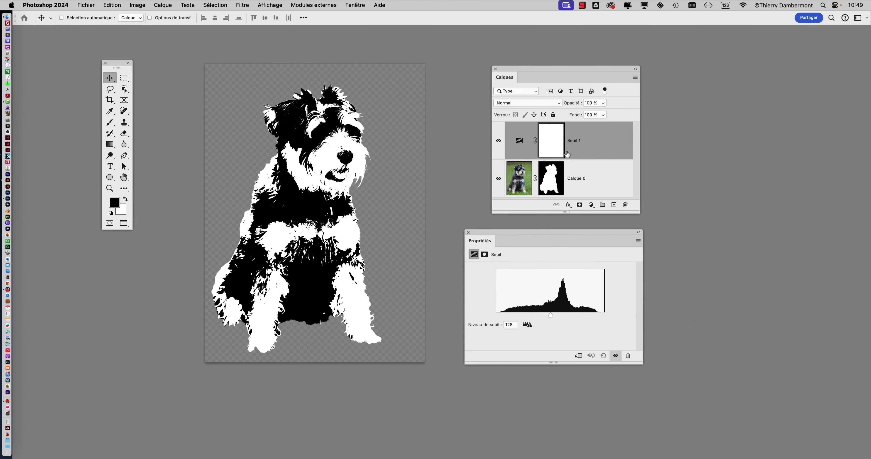
# Enlarge the Layers panel and compare the dog with the Seuil 1 adjustment layer hidden and shown
pyautogui.moveTo(637, 212); pyautogui.dragTo(656, 242)
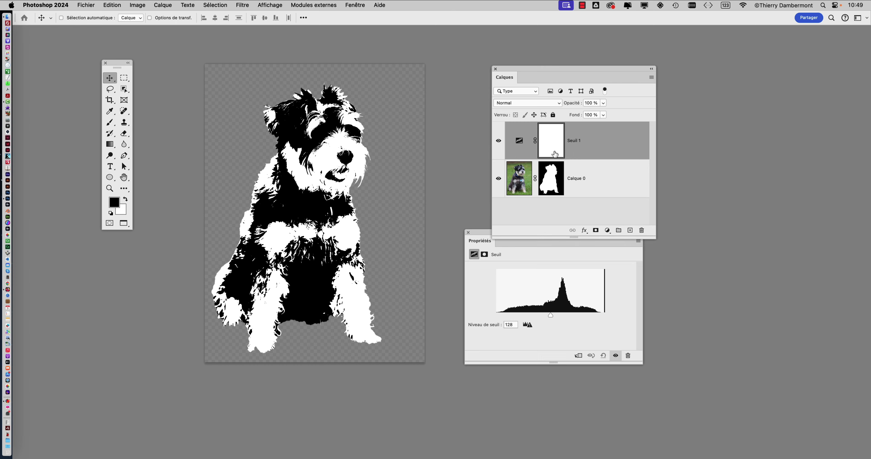
pyautogui.moveTo(554, 150); pyautogui.dragTo(554, 149)
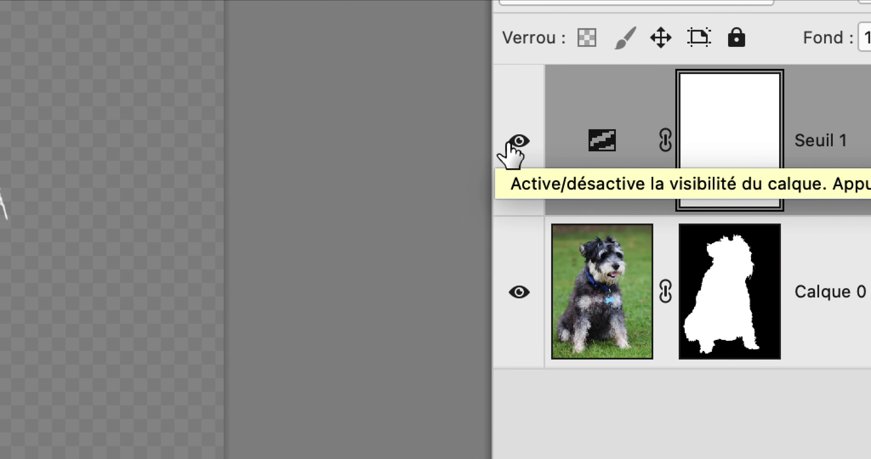
pyautogui.click(231, 143)
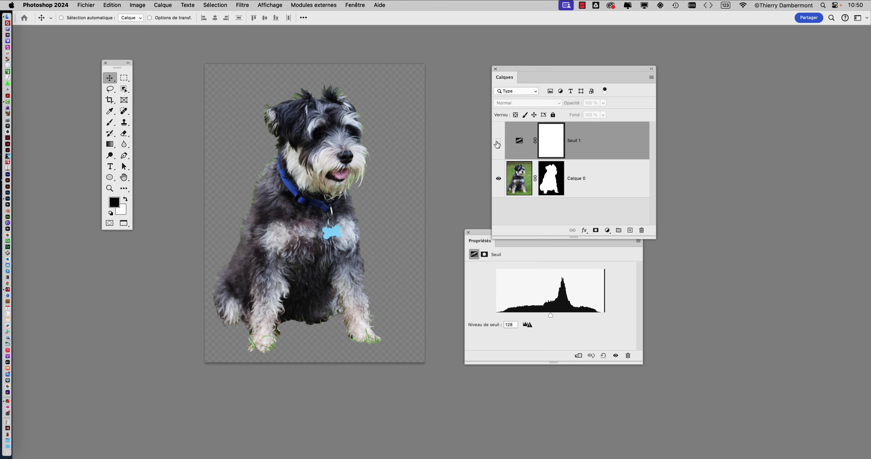
pyautogui.click(497, 142)
pyautogui.click(498, 142)
pyautogui.click(498, 142)
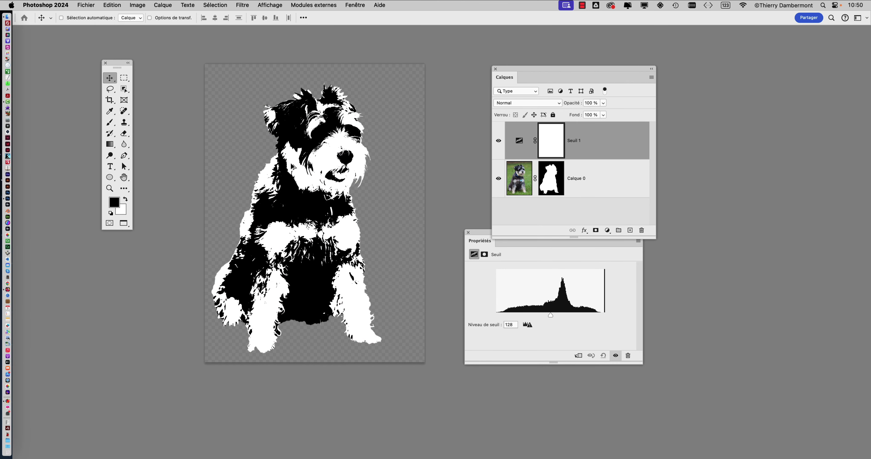
# Spread the Layers panel and the threshold properties out so they sit clear of the enlarged dog
pyautogui.scroll(3, 292, 166)
pyautogui.moveTo(504, 75); pyautogui.dragTo(682, 49)
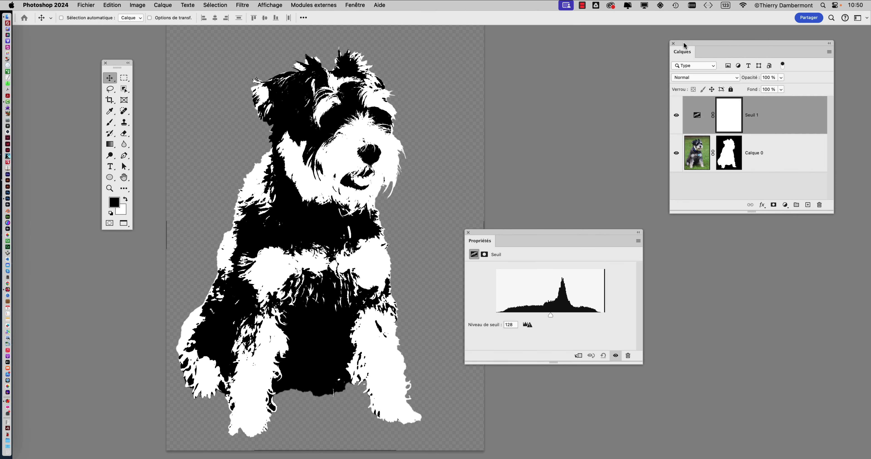
pyautogui.moveTo(537, 233); pyautogui.dragTo(510, 109)
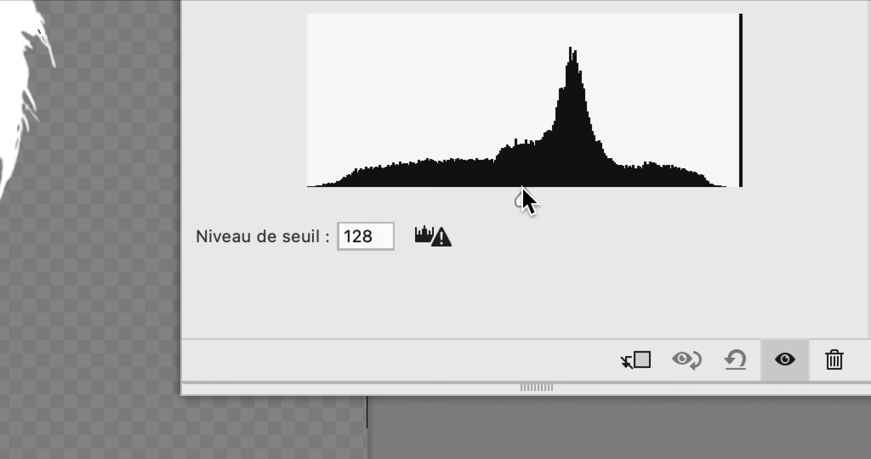
# Try threshold levels of 36, 50, 147 and 162 on the Seuil 1 layer, ending at 126
pyautogui.moveTo(523, 190); pyautogui.dragTo(484, 190)
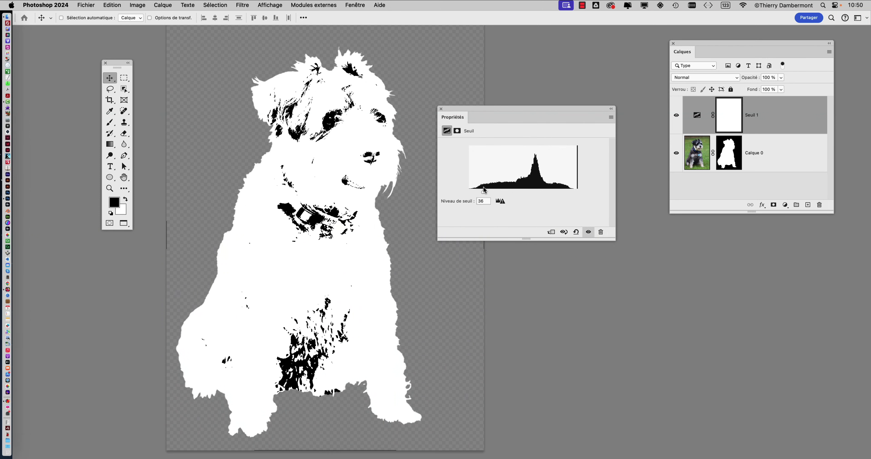
pyautogui.press('super')
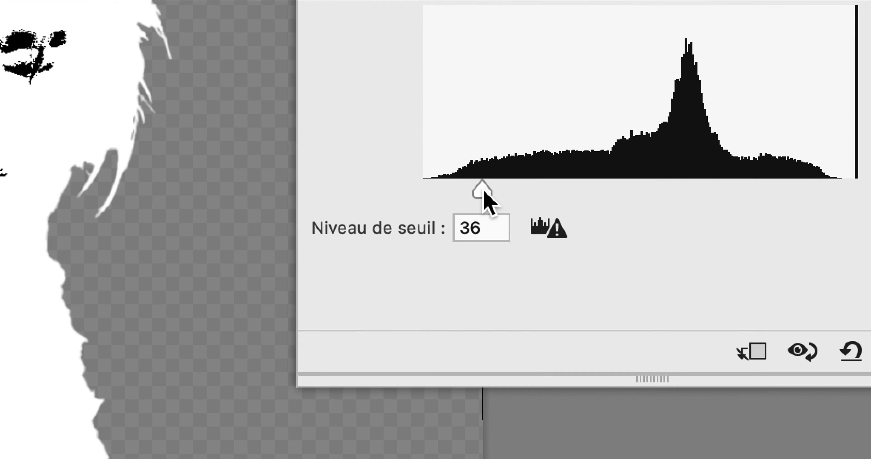
pyautogui.moveTo(484, 194); pyautogui.dragTo(507, 193)
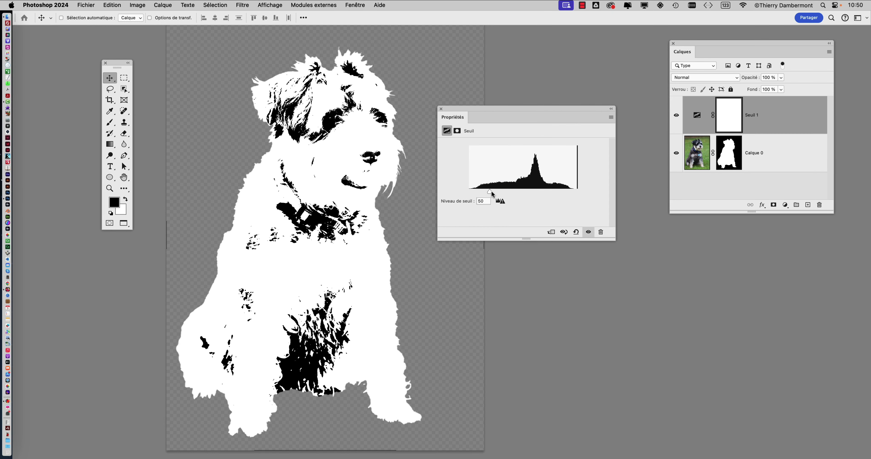
pyautogui.moveTo(492, 194); pyautogui.dragTo(531, 192)
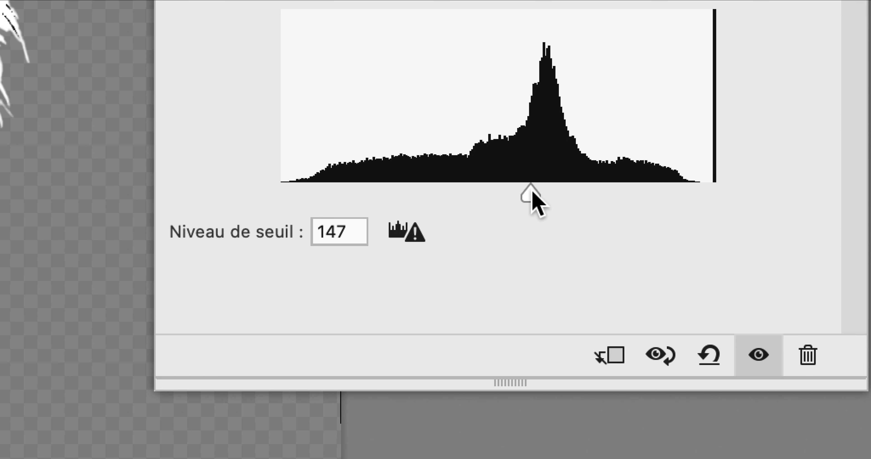
pyautogui.moveTo(531, 192); pyautogui.dragTo(557, 196)
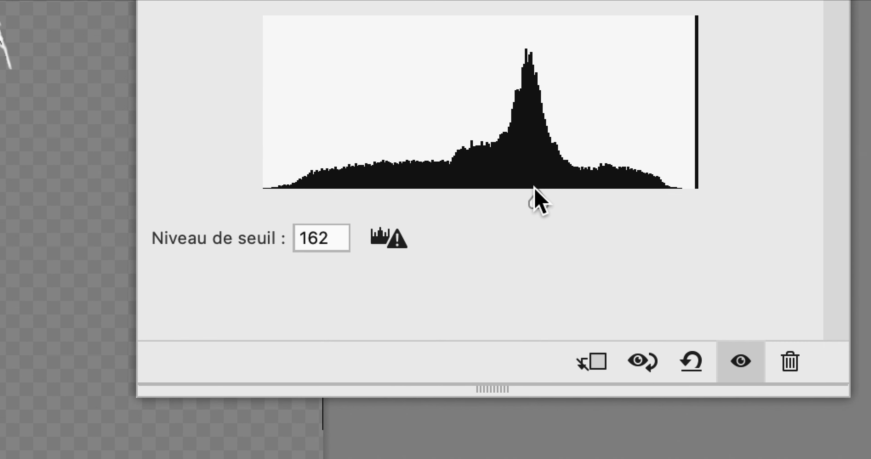
pyautogui.moveTo(426, 179); pyautogui.dragTo(365, 180)
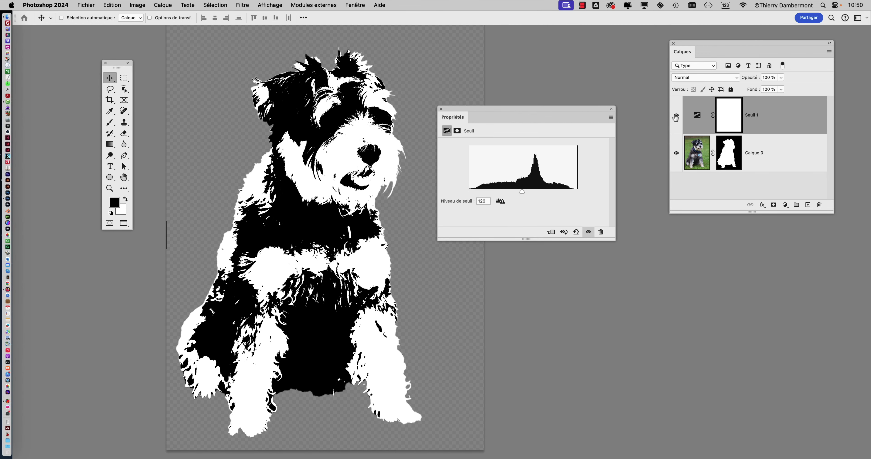
# Compare the dog with the Seuil 1 layer hidden and shown, and set its threshold level to 145
pyautogui.press('super')
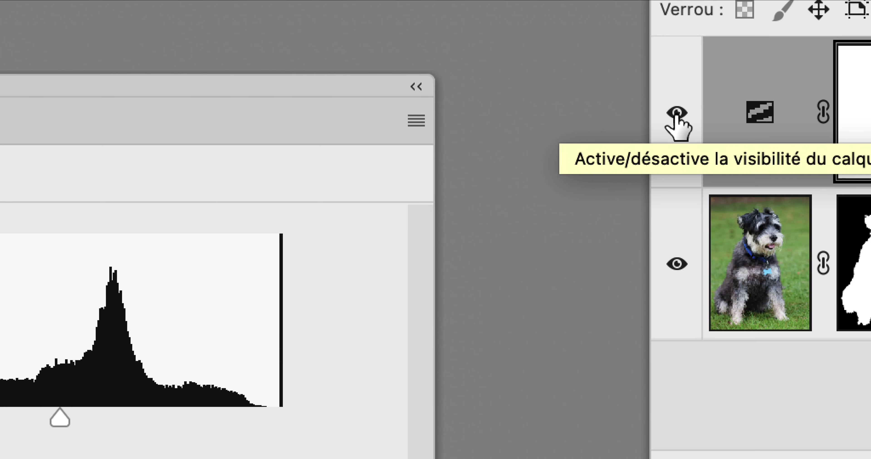
pyautogui.click(677, 114)
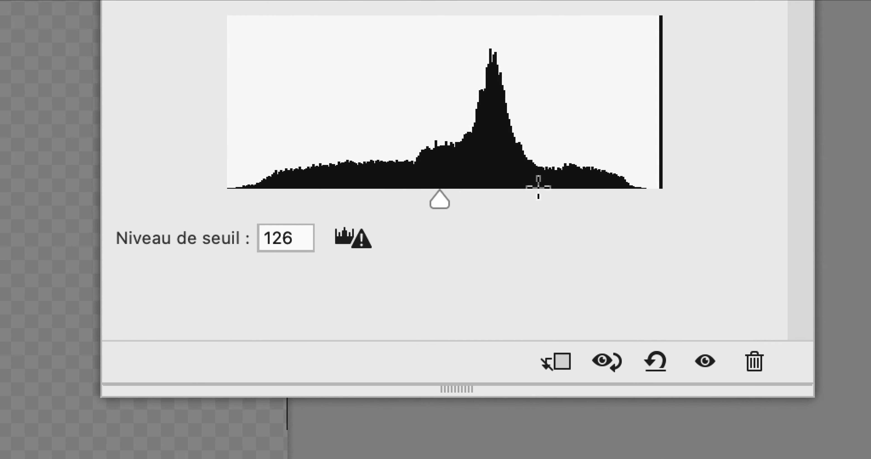
pyautogui.moveTo(461, 200); pyautogui.dragTo(523, 189)
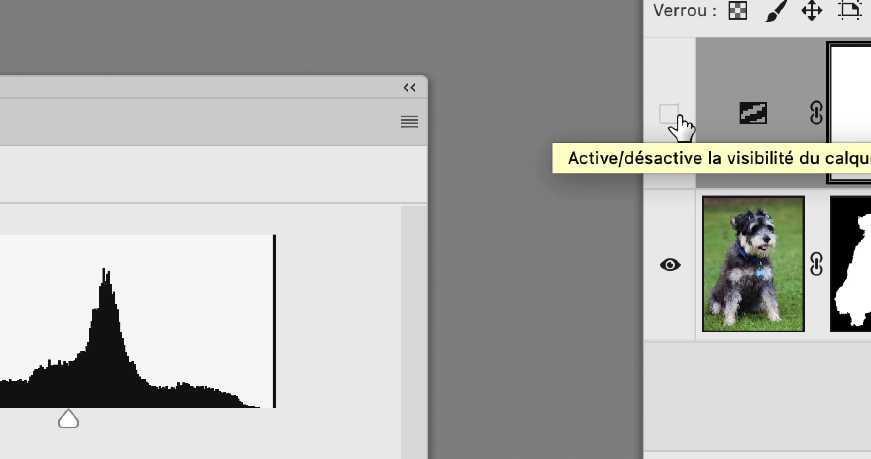
pyautogui.click(669, 114)
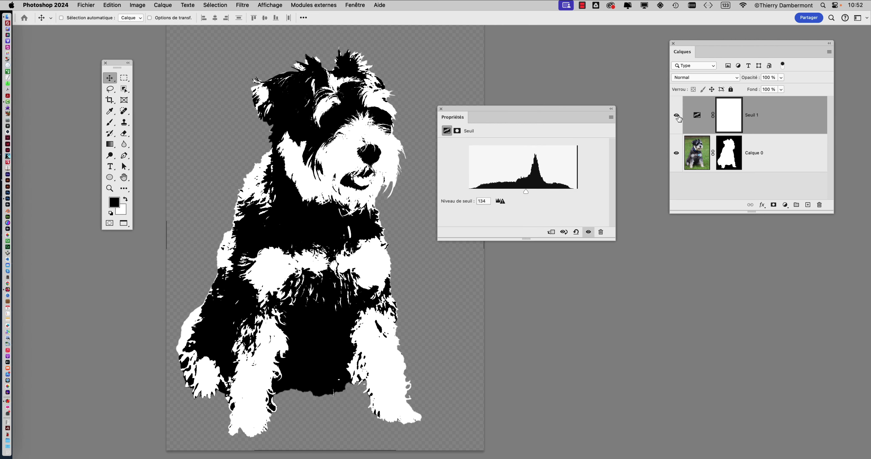
pyautogui.moveTo(530, 191)
pyautogui.mouseDown()
pyautogui.moveTo(548, 190)
pyautogui.moveTo(508, 190)
pyautogui.moveTo(551, 192)
pyautogui.moveTo(477, 191)
pyautogui.moveTo(538, 190)
pyautogui.moveTo(530, 190)
pyautogui.mouseUp()
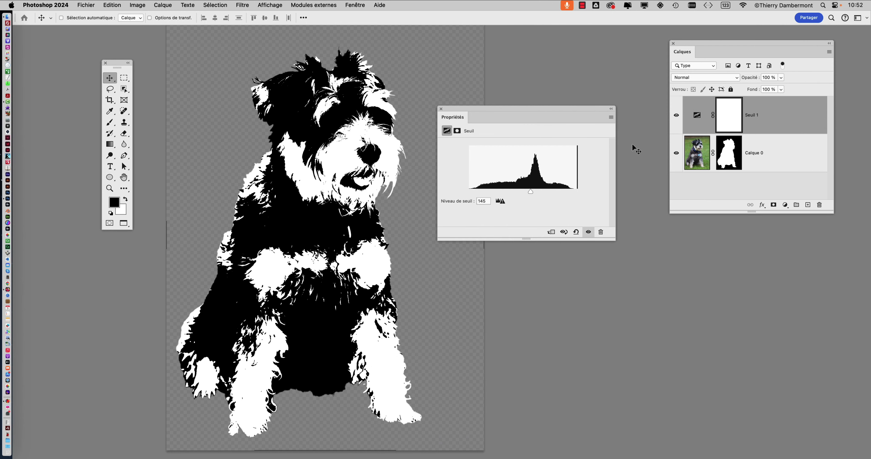
# Reposition the Properties and Layers panels beside the dog and select the Calque 0 layer
pyautogui.moveTo(504, 117); pyautogui.dragTo(476, 243)
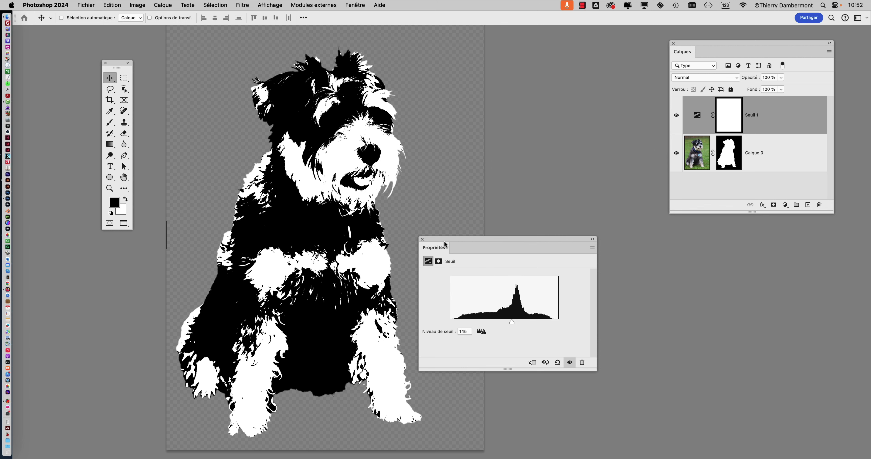
pyautogui.moveTo(686, 44); pyautogui.dragTo(660, 74)
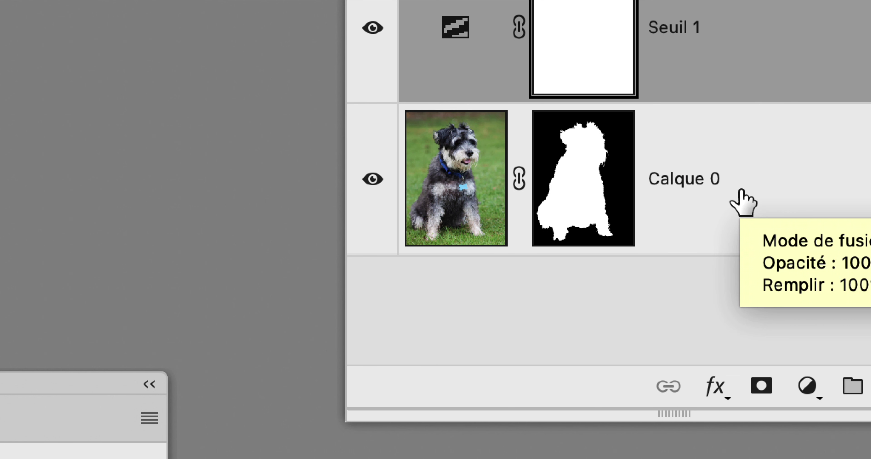
pyautogui.click(743, 203)
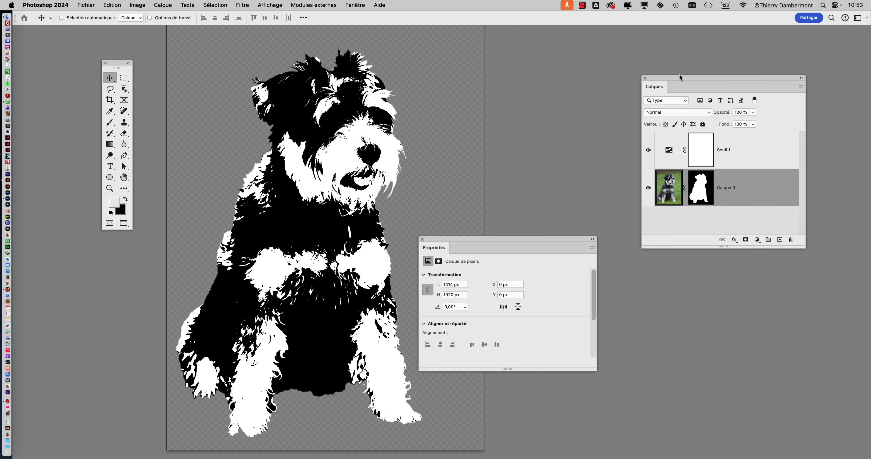
pyautogui.moveTo(680, 75); pyautogui.dragTo(654, 61)
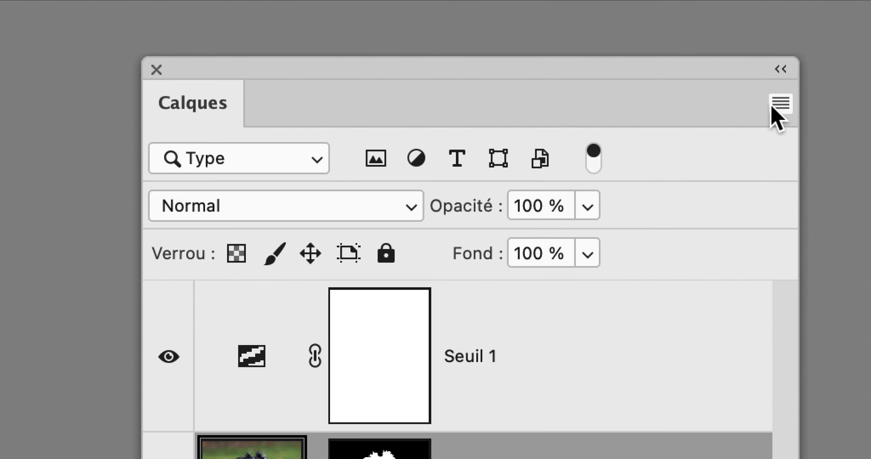
# Create a new layer, Calque 1, above Calque 0 in Incrustation mode with the neutral 50% gray colour fill enabled
pyautogui.click(772, 103)
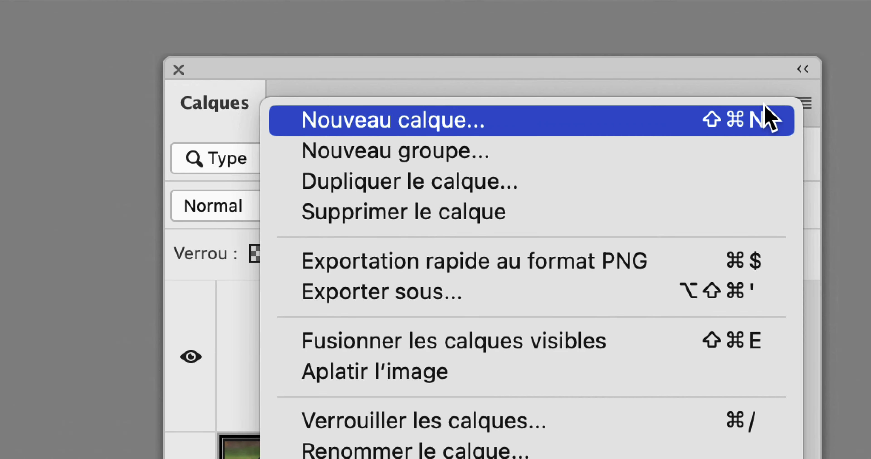
pyautogui.click(760, 114)
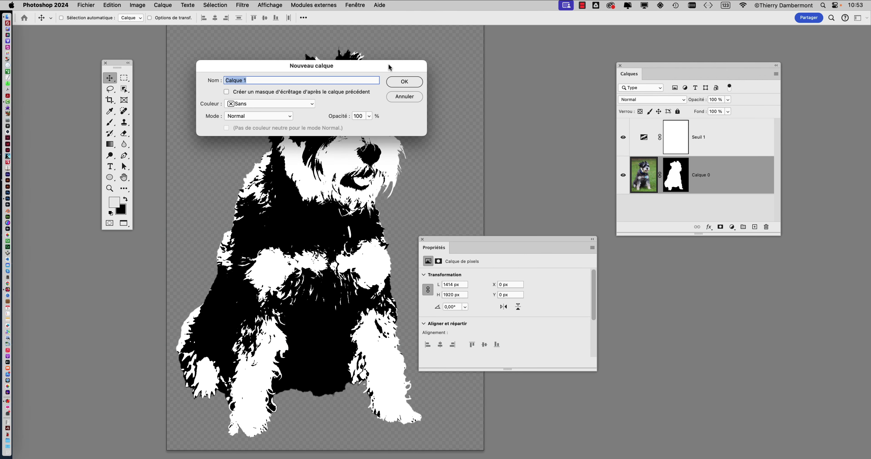
pyautogui.moveTo(387, 64); pyautogui.dragTo(517, 106)
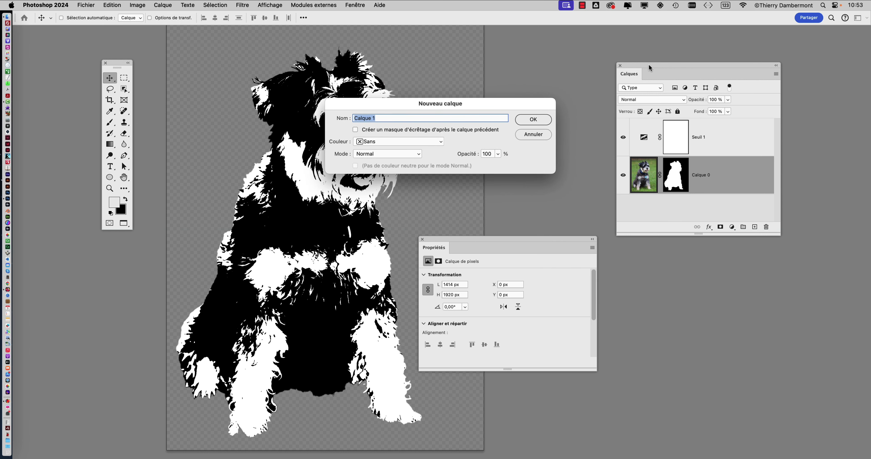
pyautogui.moveTo(648, 68); pyautogui.dragTo(652, 206)
pyautogui.moveTo(464, 105); pyautogui.dragTo(614, 67)
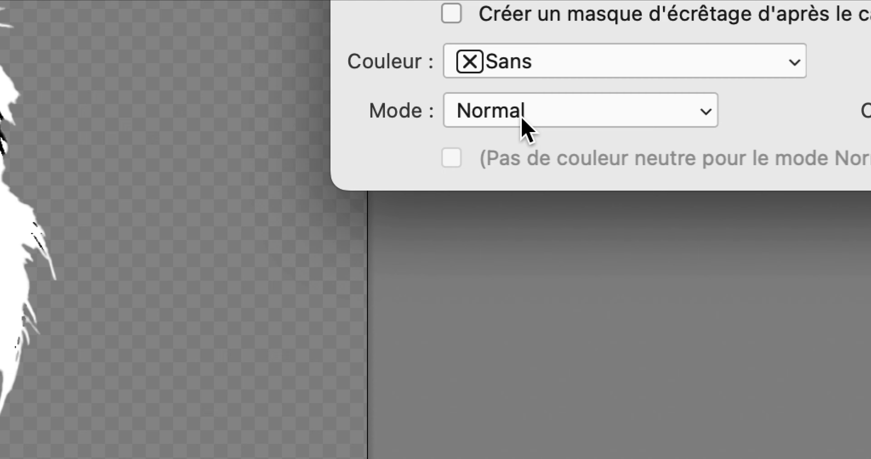
pyautogui.click(523, 127)
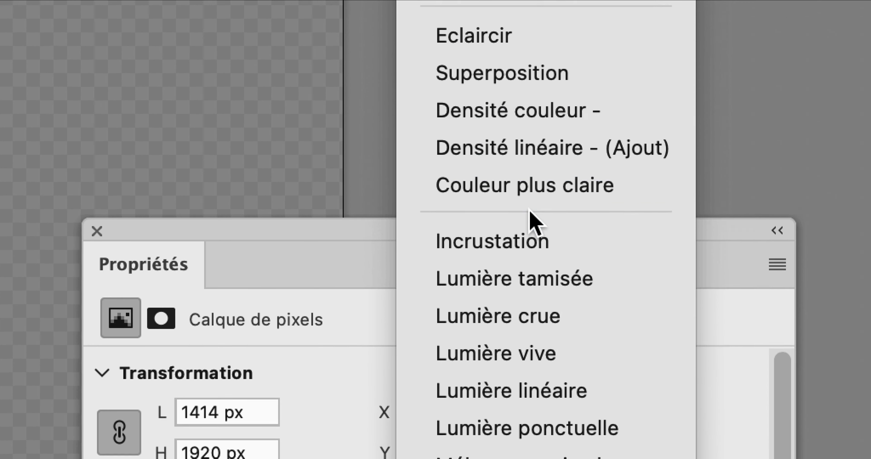
pyautogui.click(530, 222)
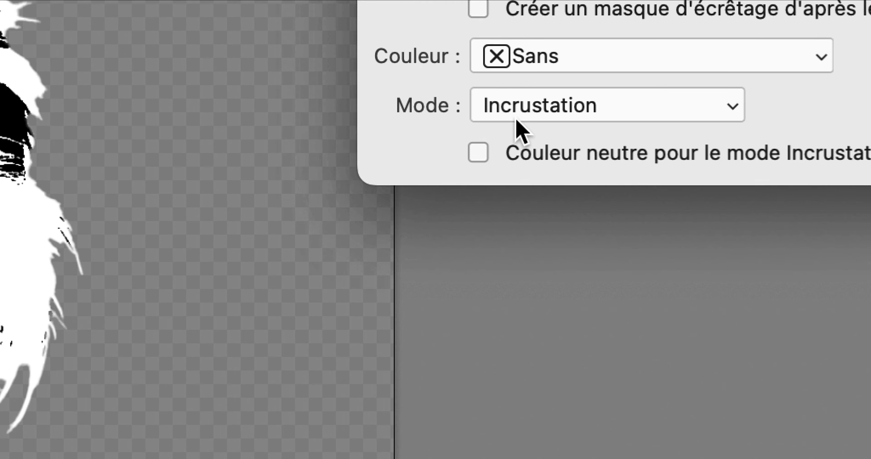
pyautogui.click(516, 120)
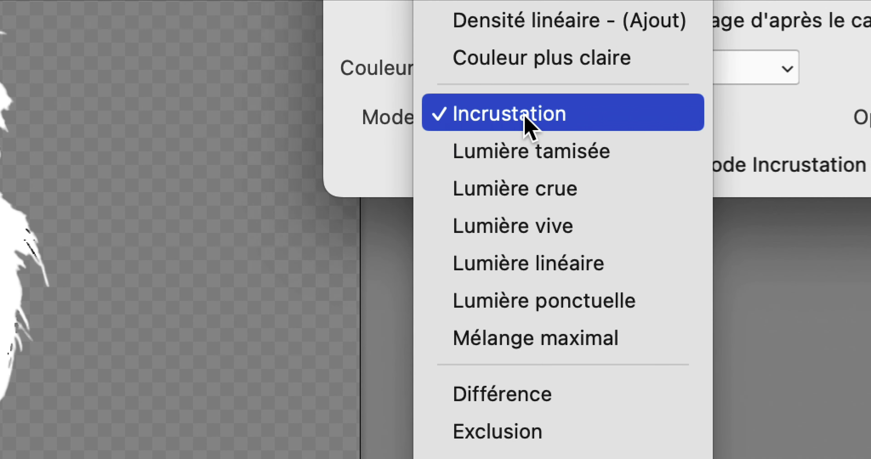
pyautogui.click(525, 117)
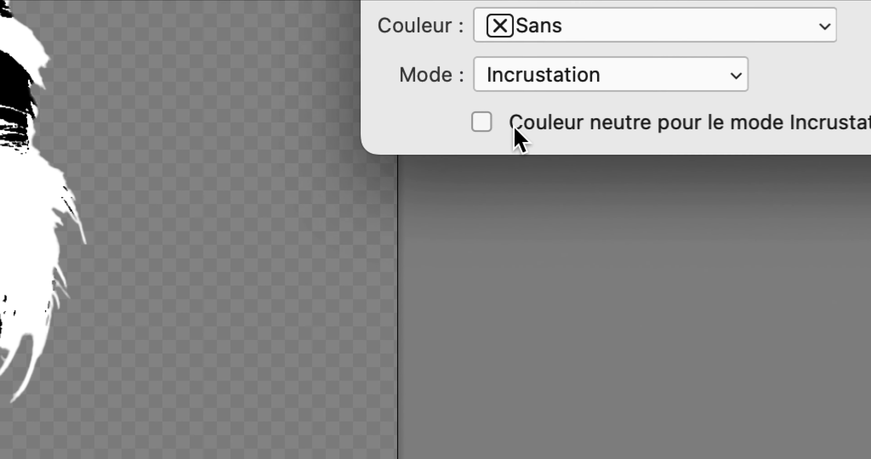
pyautogui.click(492, 172)
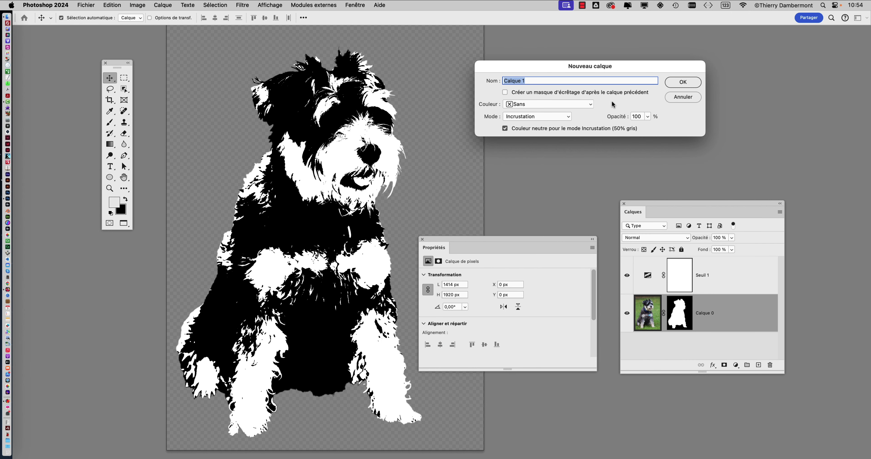
pyautogui.click(682, 83)
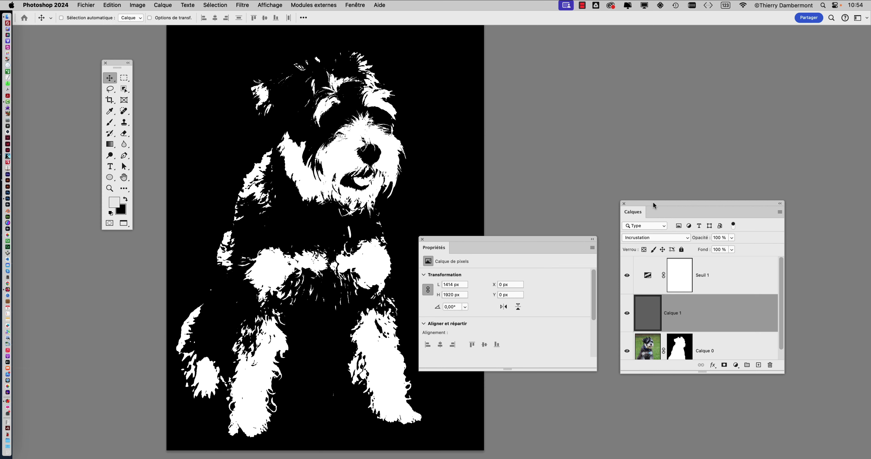
# Move and enlarge the Layers panel so all three layers fit, and check the blend mode of Calque 1
pyautogui.moveTo(652, 202); pyautogui.dragTo(643, 67)
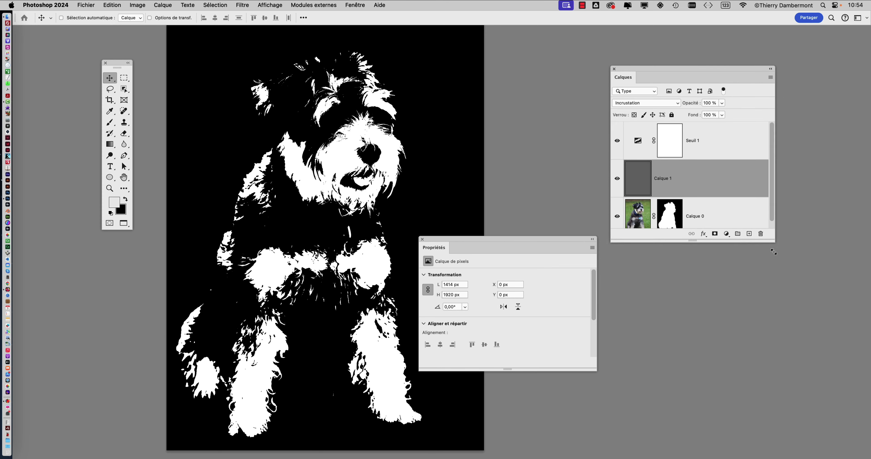
pyautogui.moveTo(773, 251); pyautogui.dragTo(786, 312)
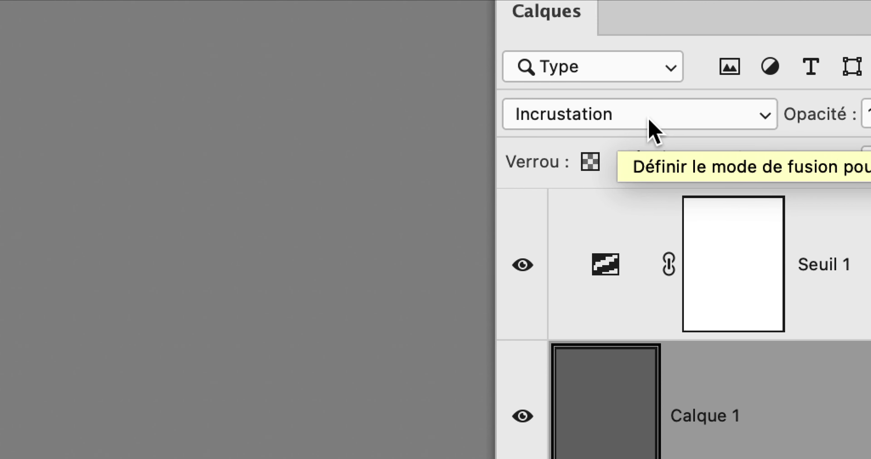
pyautogui.click(649, 119)
pyautogui.click(648, 118)
pyautogui.click(648, 119)
pyautogui.click(649, 119)
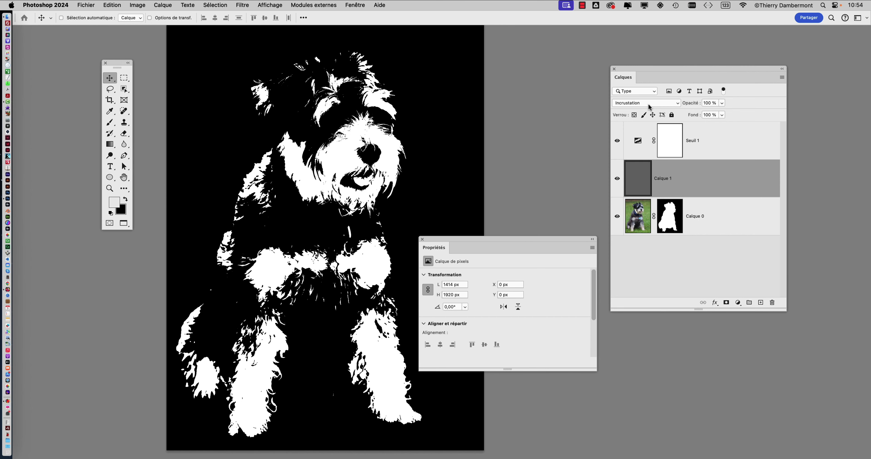
# Fill Calque 1 with 50% gris in Normal mode at 100% opacity and return to the Move tool
pyautogui.hotkey('shift', 'F5')
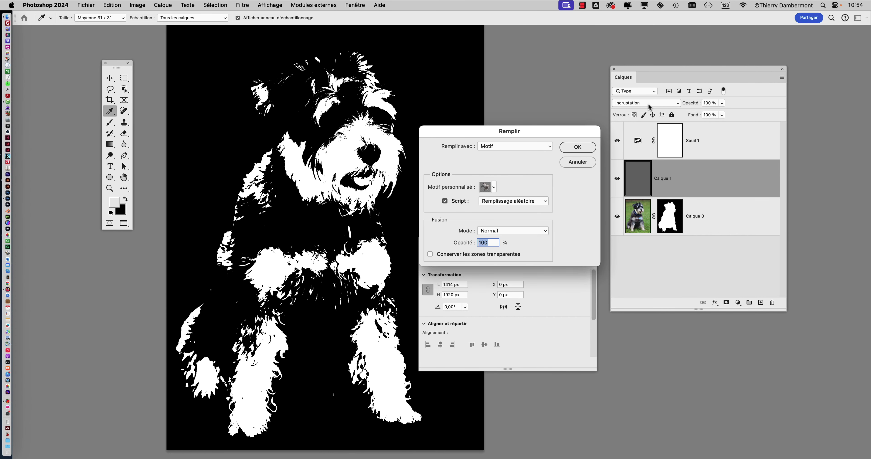
pyautogui.moveTo(531, 133); pyautogui.dragTo(414, 76)
pyautogui.click(380, 87)
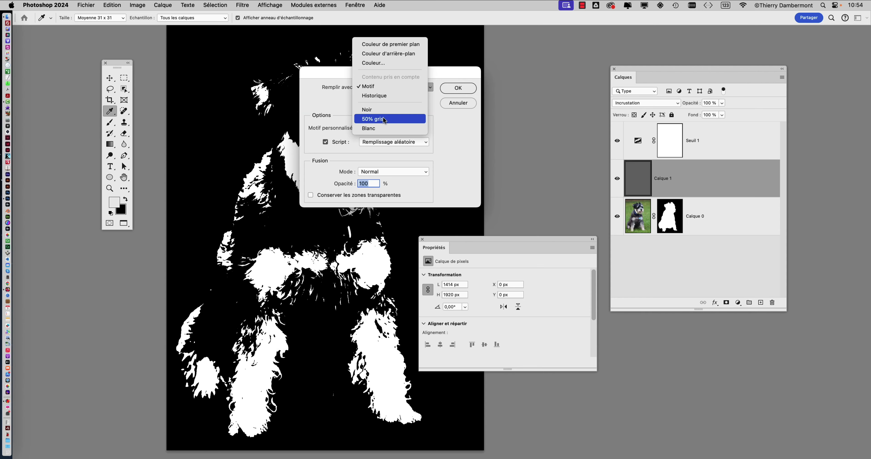
pyautogui.click(384, 119)
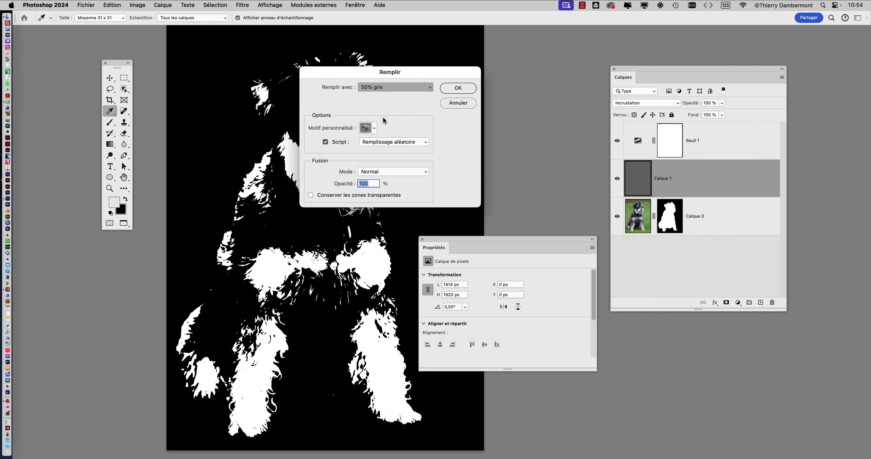
pyautogui.click(458, 89)
pyautogui.press('v')
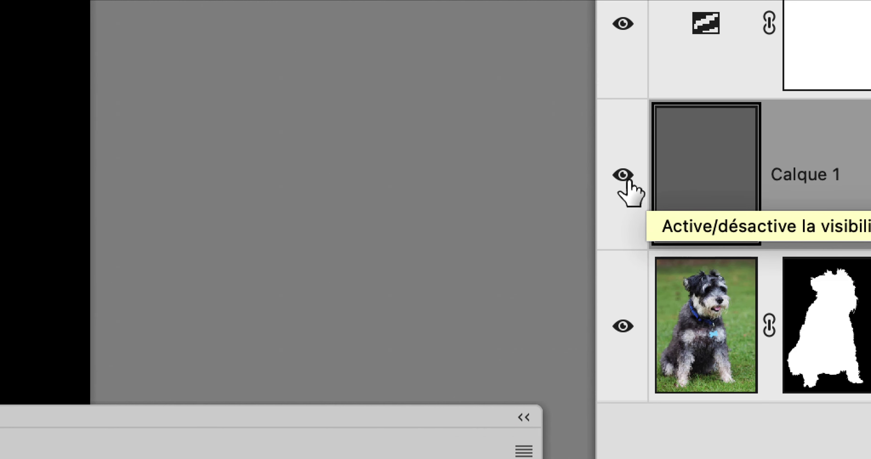
# Compare the dog with the gray Calque 1 hidden and shown, and move the Layers panel farther from the image
pyautogui.click(463, 153)
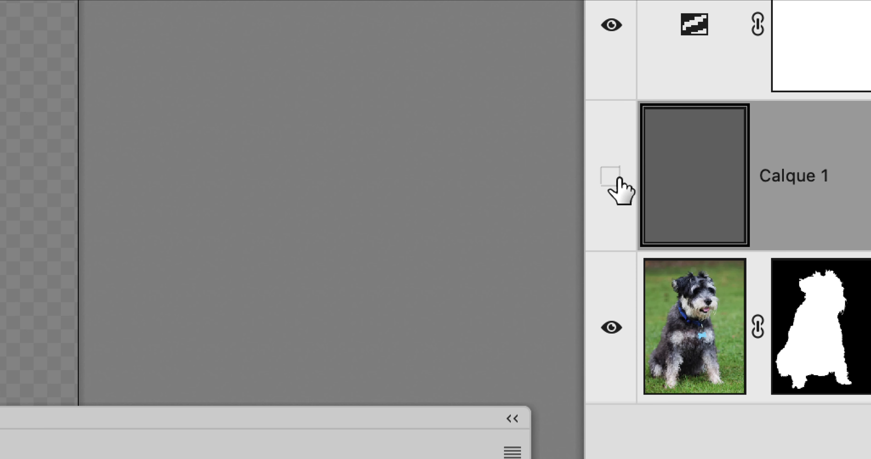
pyautogui.click(614, 177)
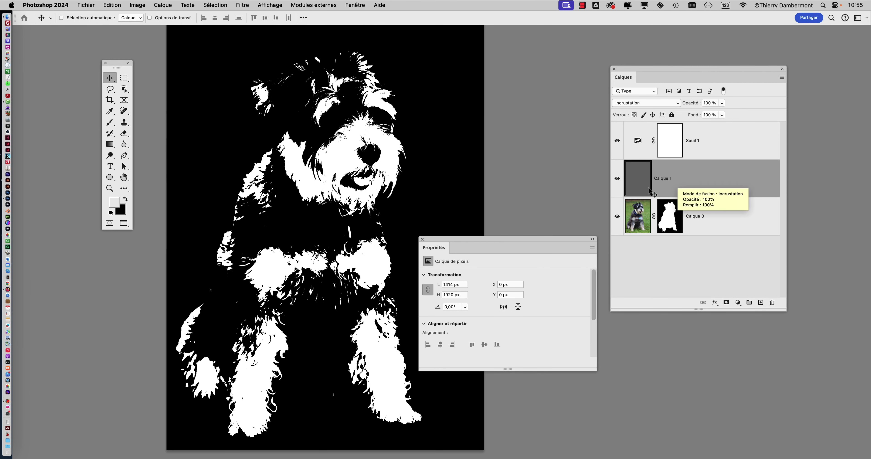
pyautogui.moveTo(629, 69); pyautogui.dragTo(683, 56)
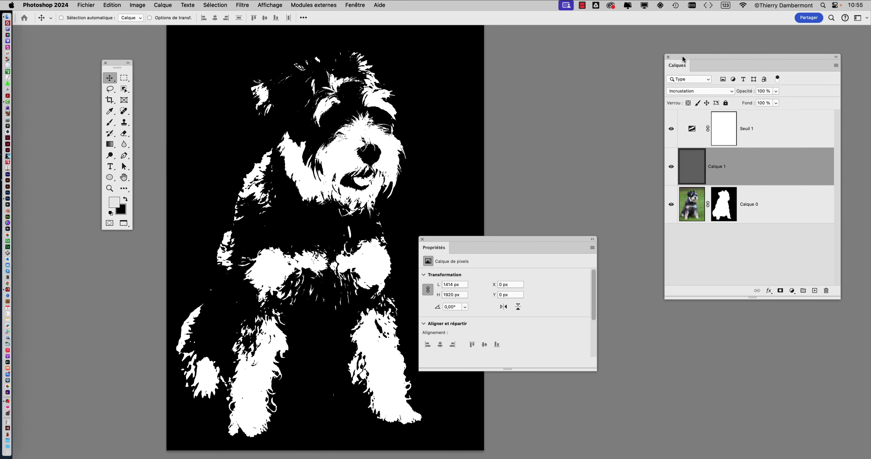
# Move the Properties panel beside the Layers panel and narrow it, and compare the Calque 1 layer hidden and shown
pyautogui.moveTo(505, 239); pyautogui.dragTo(550, 125)
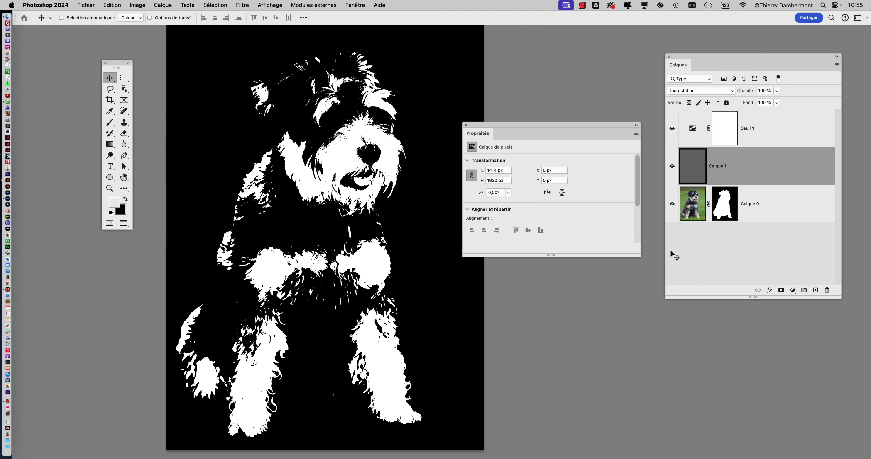
pyautogui.moveTo(640, 256); pyautogui.dragTo(598, 274)
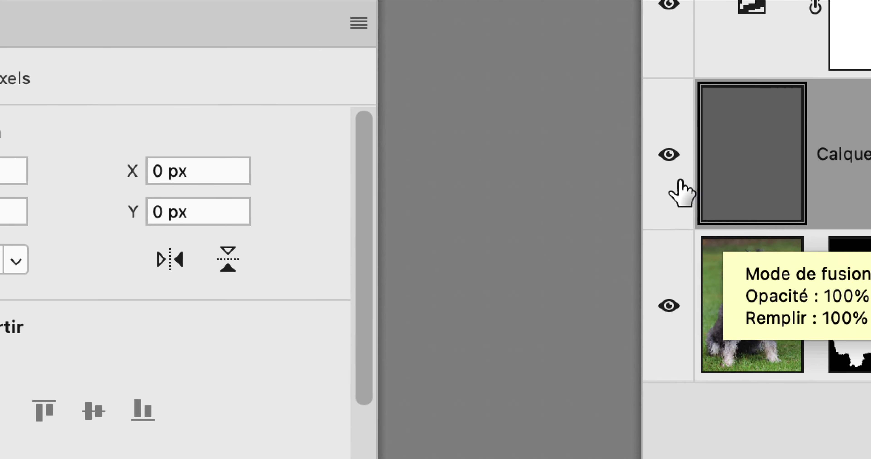
pyautogui.click(668, 156)
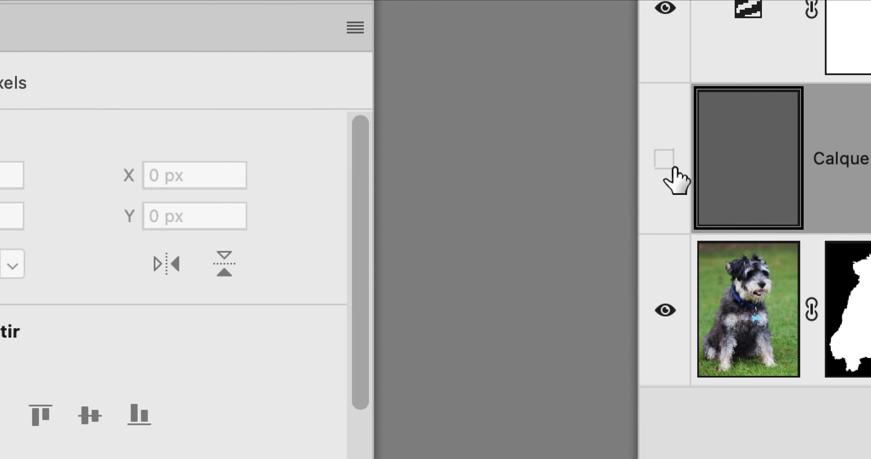
pyautogui.click(672, 167)
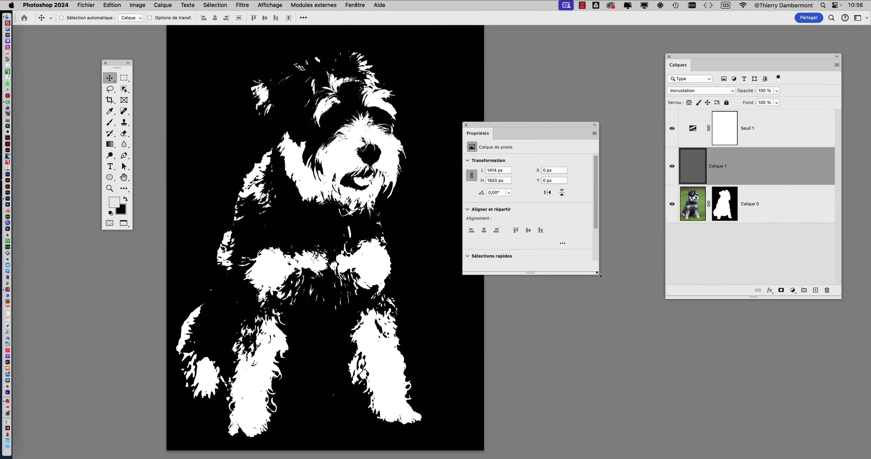
# Lengthen the Properties panel and clip Calque 1 to Calque 0 as a clipping mask
pyautogui.moveTo(599, 274); pyautogui.dragTo(588, 336)
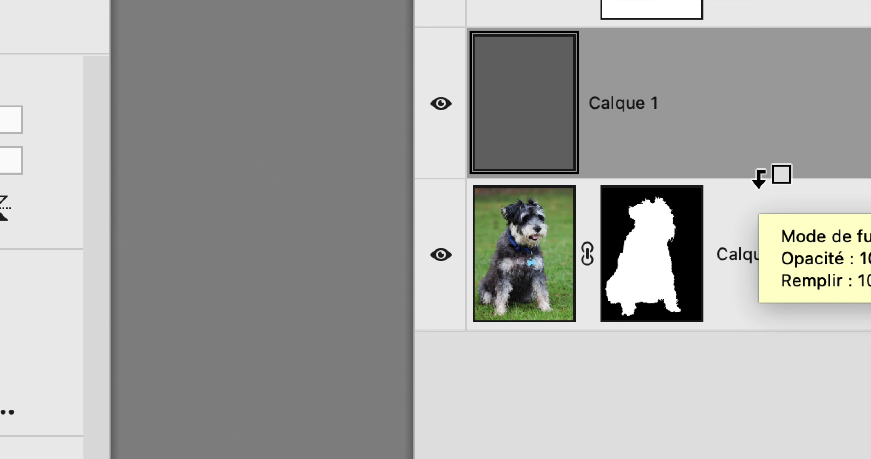
pyautogui.keyDown('alt'); pyautogui.click(759, 179); pyautogui.keyUp('alt')
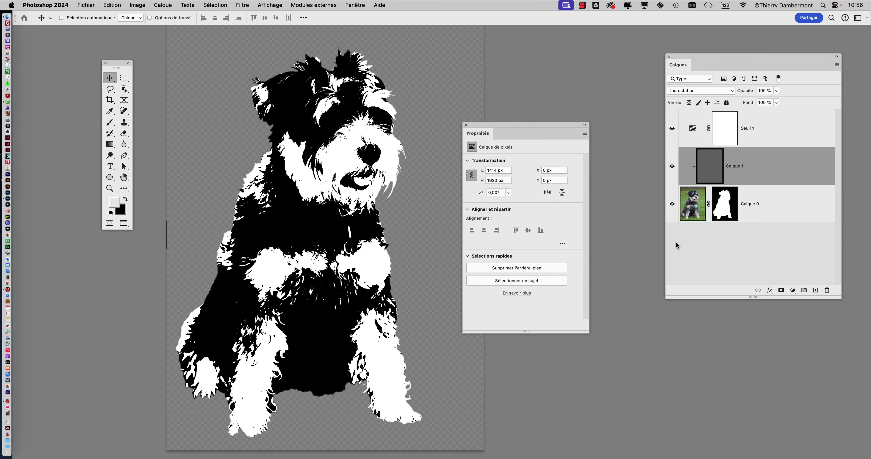
# Save the document as schnauzer-dog-03.psd in the PHOTOSHOP folder, in Photoshop format with maximised compatibility
pyautogui.click(96, 5)
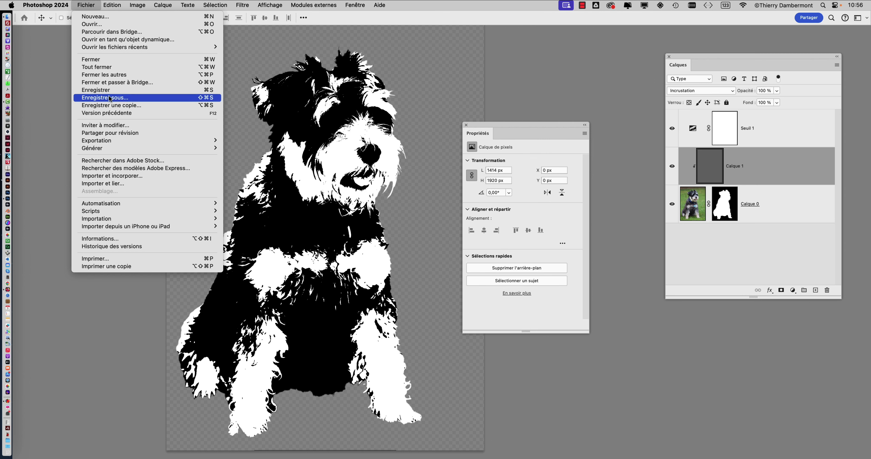
pyautogui.click(102, 94)
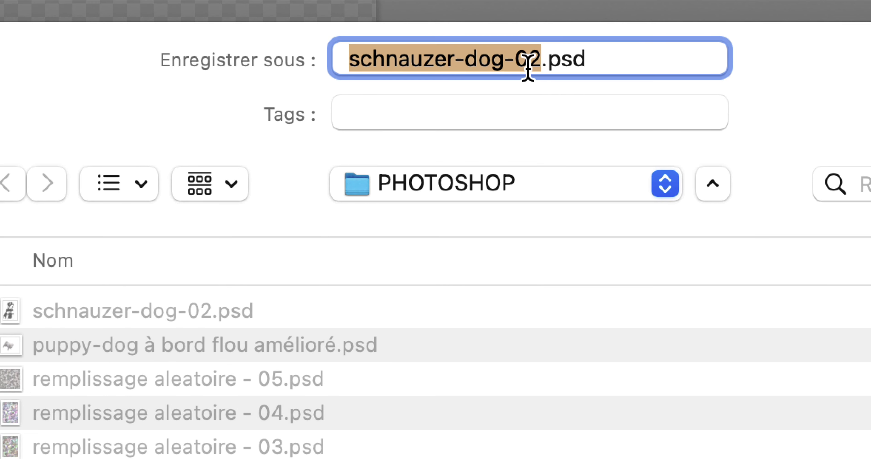
pyautogui.click(444, 33)
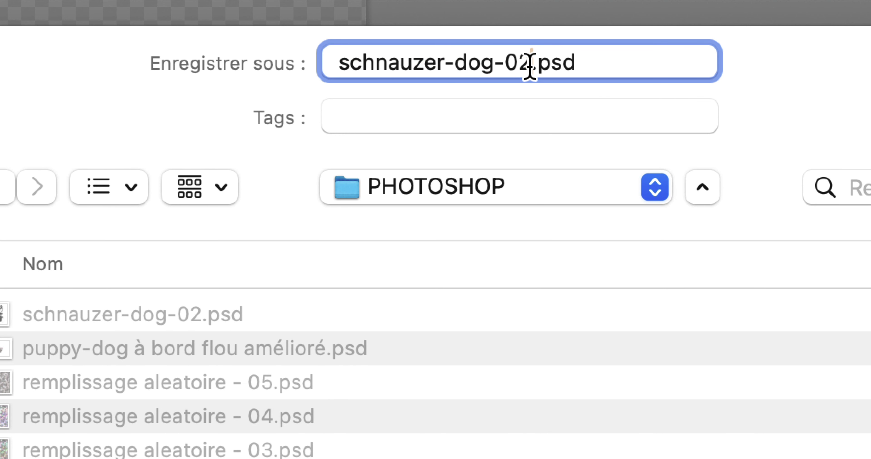
pyautogui.hotkey('shift', 'Right')
pyautogui.write('3')
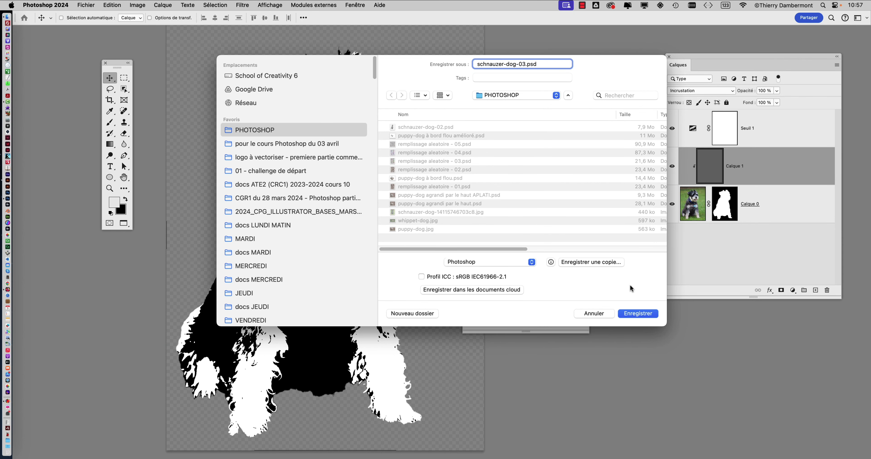
pyautogui.click(647, 314)
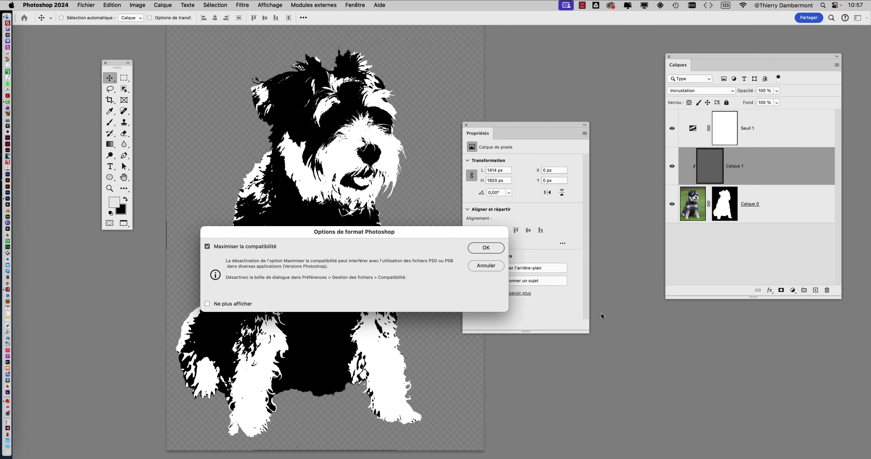
pyautogui.click(487, 249)
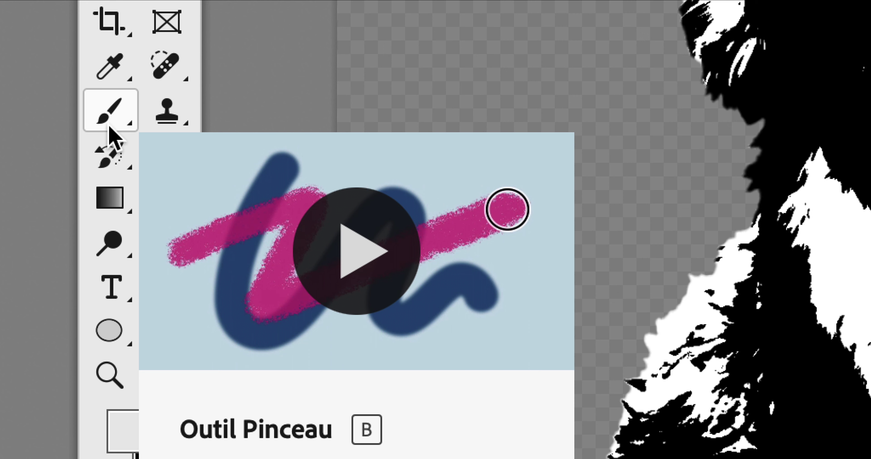
# Activate the Brush tool, move the Properties panel off the image and show the Couleur panel
pyautogui.click(108, 126)
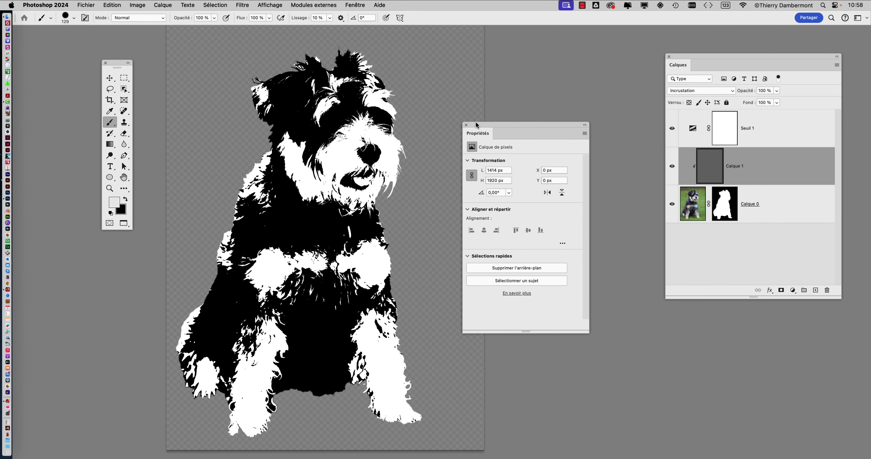
pyautogui.moveTo(480, 125)
pyautogui.mouseDown()
pyautogui.moveTo(436, 171)
pyautogui.moveTo(72, 251)
pyautogui.mouseUp()
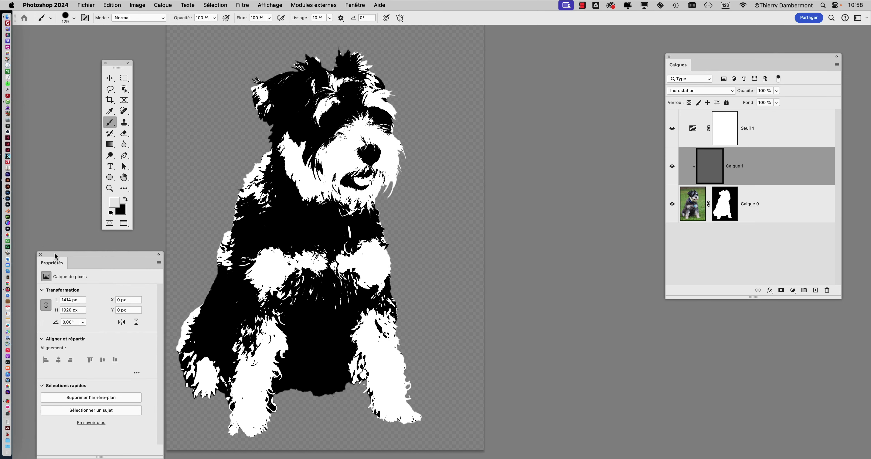
pyautogui.click(348, 4)
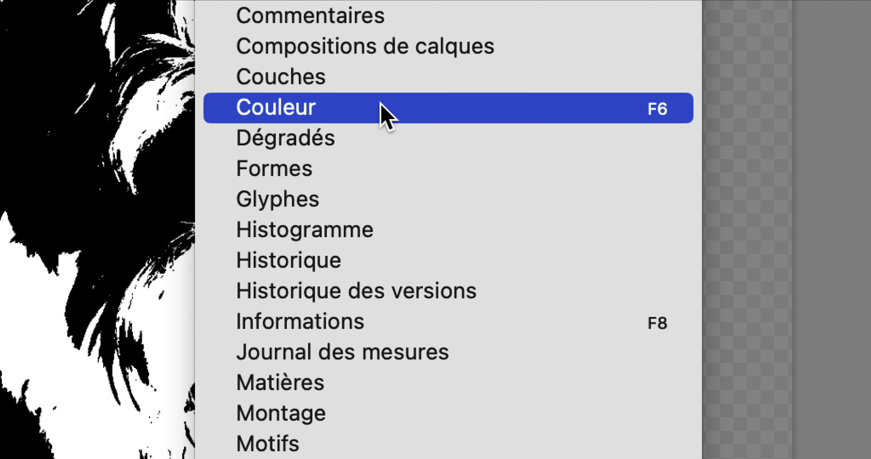
pyautogui.click(382, 106)
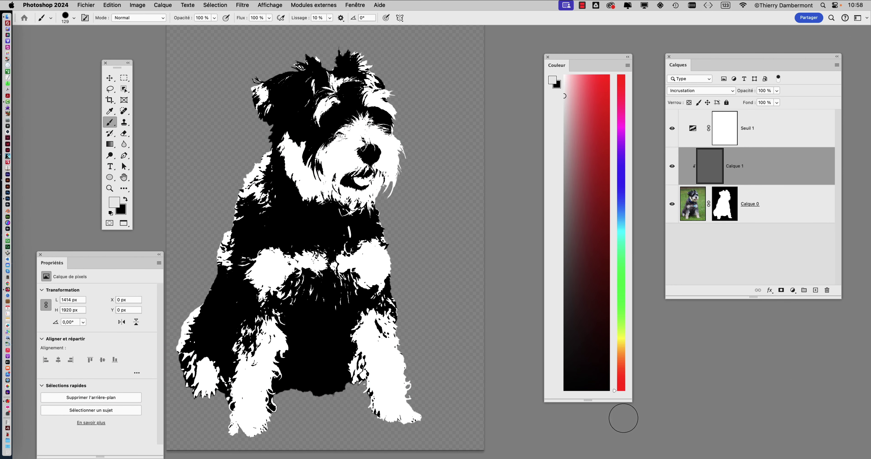
# Shorten the Couleur panel, choose a light gray foreground colour and move the panel slightly closer to the image
pyautogui.moveTo(629, 402)
pyautogui.mouseDown()
pyautogui.moveTo(631, 118)
pyautogui.moveTo(629, 391)
pyautogui.mouseUp()
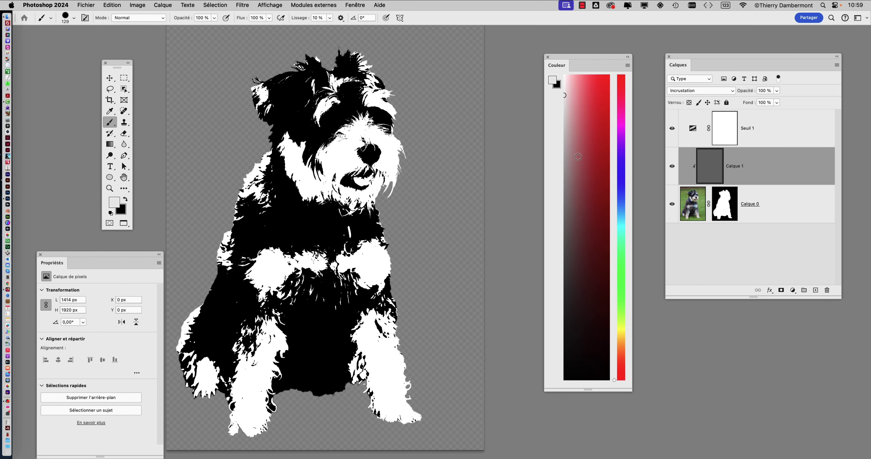
pyautogui.click(563, 111)
pyautogui.moveTo(619, 59); pyautogui.dragTo(594, 52)
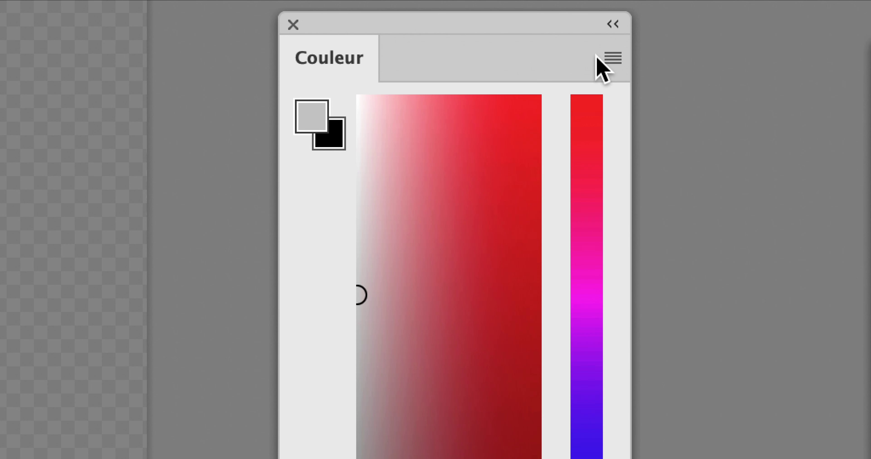
# Try the Couleur panel's Cube de luminosité, Roue chromatique, Niveaux de gris and RVB displays, ending on Roue chromatique
pyautogui.click(611, 57)
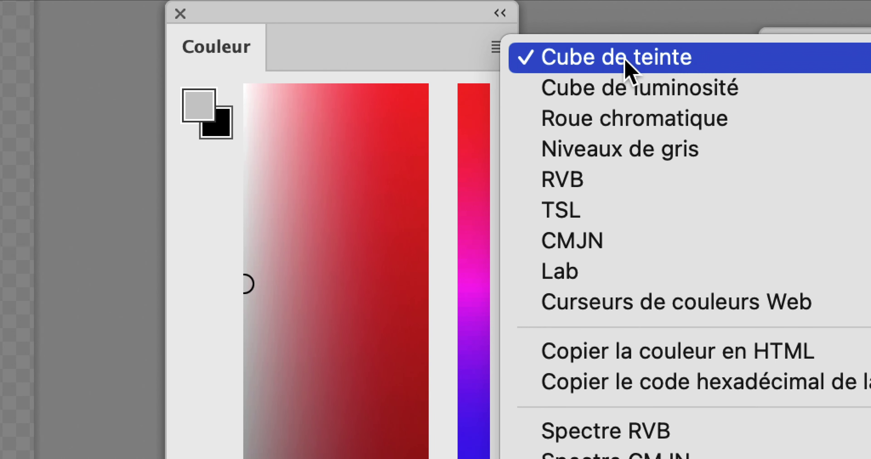
pyautogui.click(626, 88)
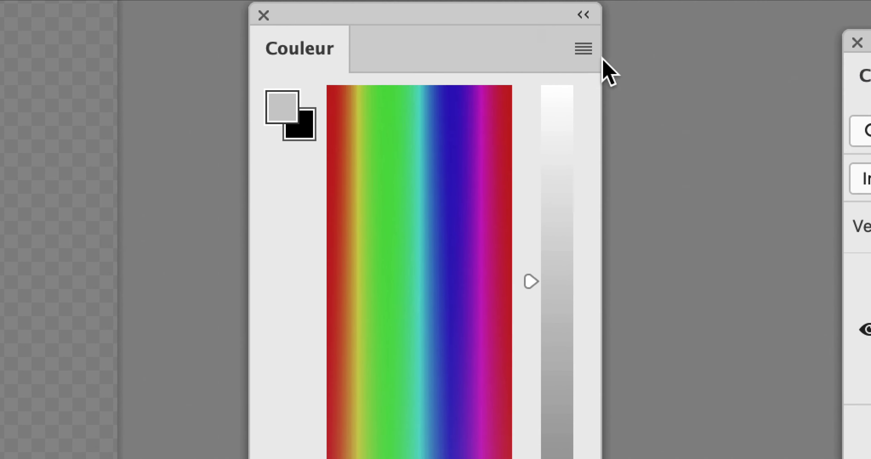
pyautogui.click(583, 49)
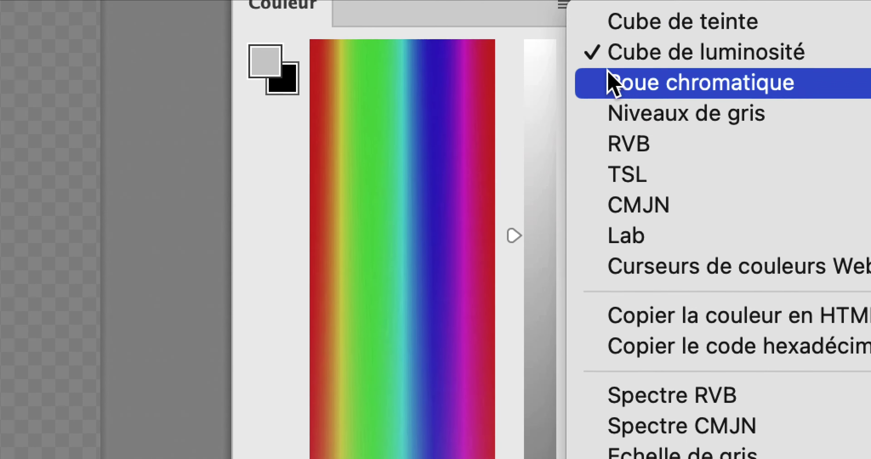
pyautogui.click(633, 126)
pyautogui.click(594, 21)
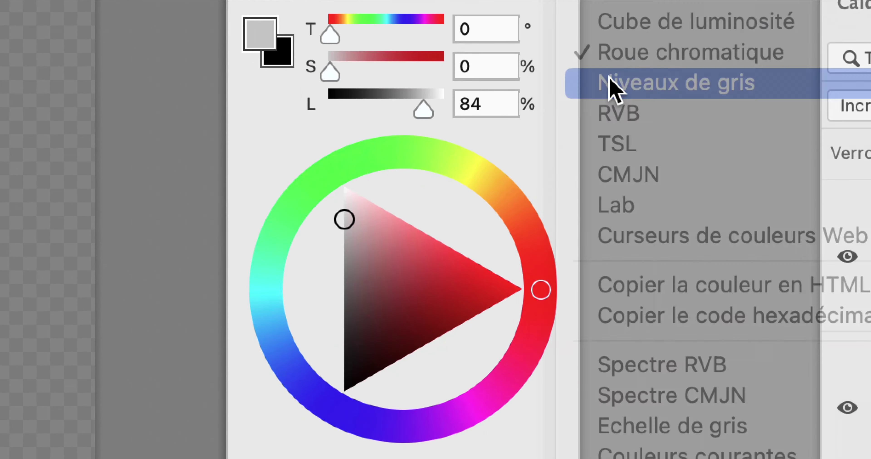
pyautogui.click(610, 80)
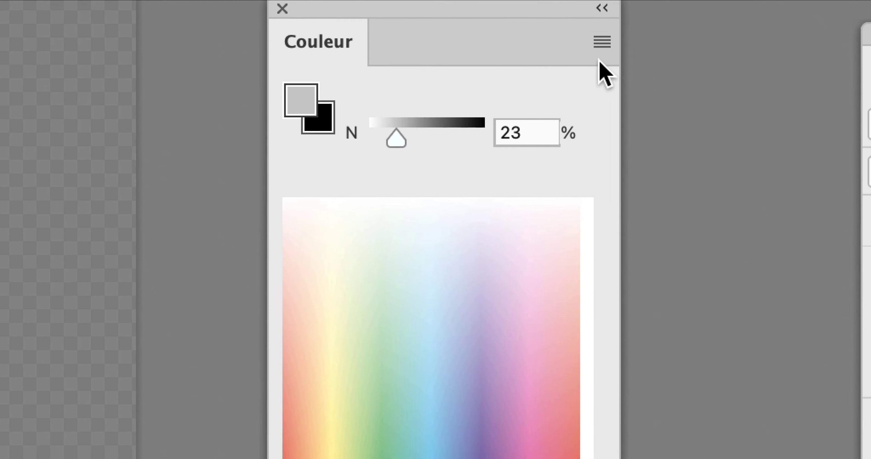
pyautogui.click(601, 44)
pyautogui.click(610, 93)
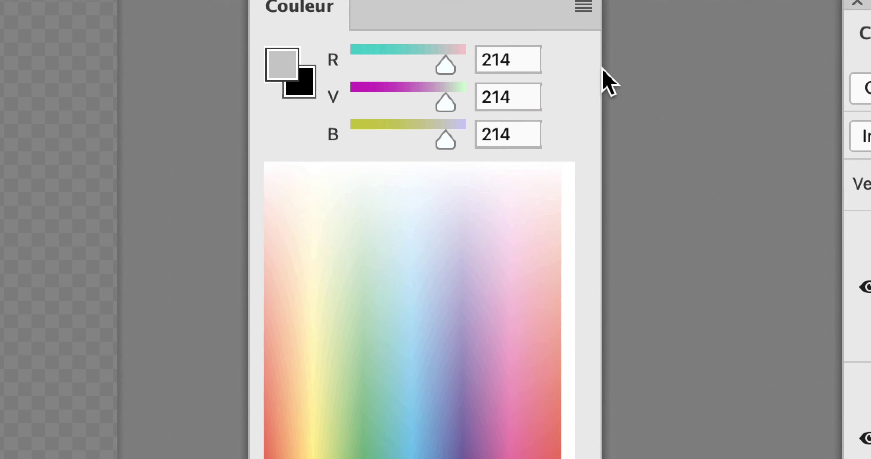
pyautogui.click(598, 58)
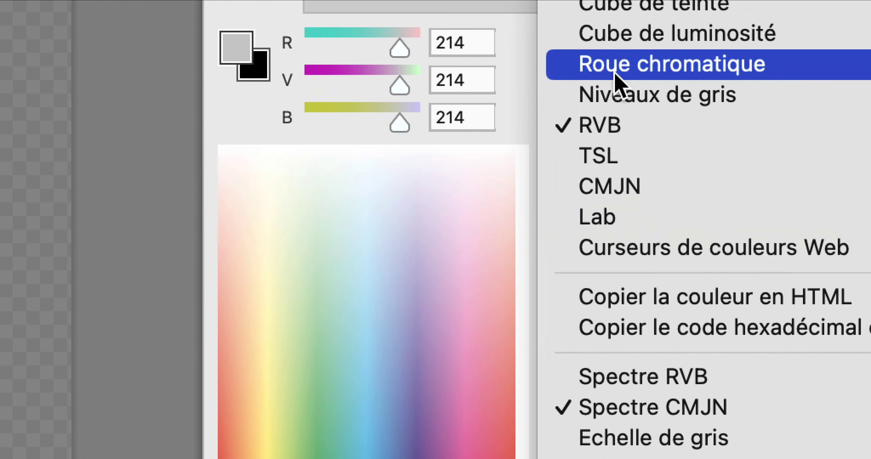
pyautogui.click(697, 131)
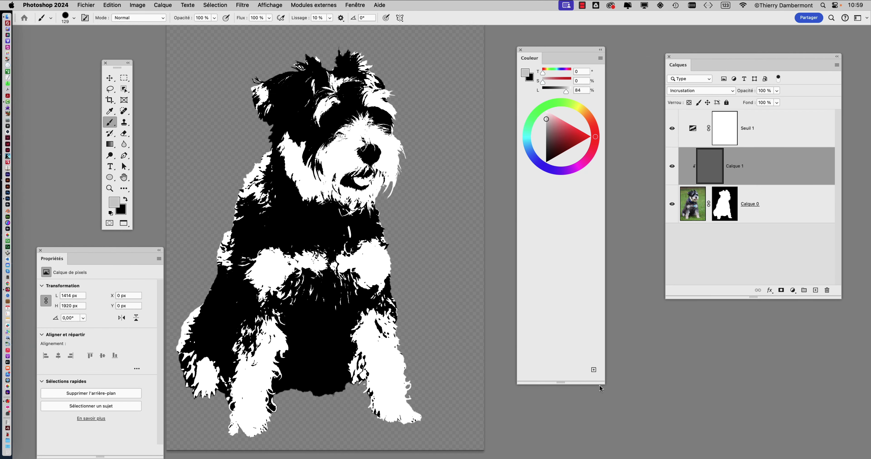
# Shorten the Couleur panel further, set it to Cube de teinte and choose a medium gray foreground colour
pyautogui.moveTo(602, 385); pyautogui.dragTo(605, 354)
pyautogui.click(600, 59)
pyautogui.click(610, 61)
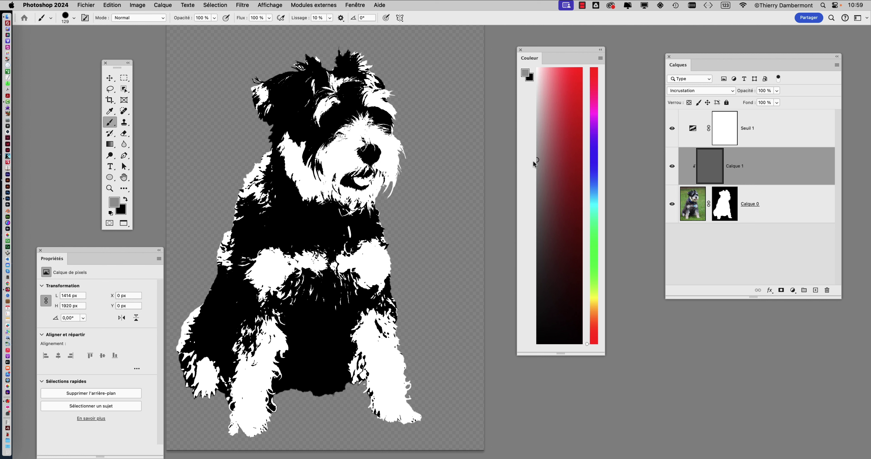
pyautogui.moveTo(698, 191); pyautogui.dragTo(697, 188)
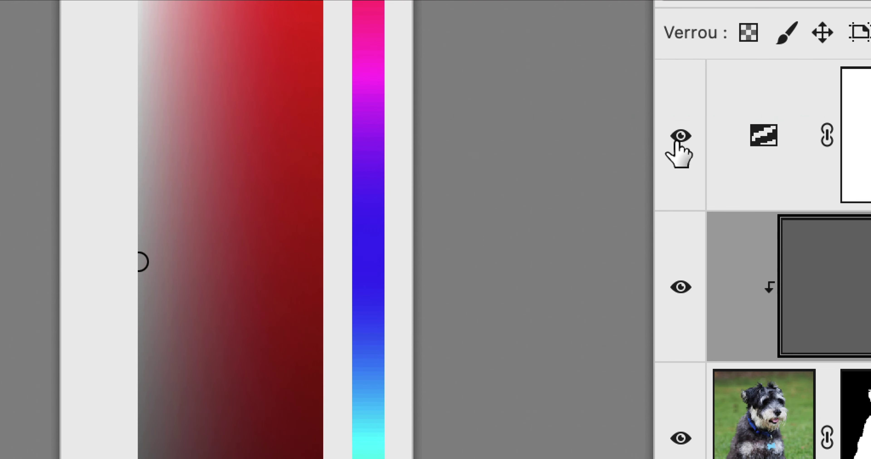
# Hide the Seuil 1 layer and adjust the Brush tip to a soft edge with a 171 px diameter
pyautogui.click(680, 137)
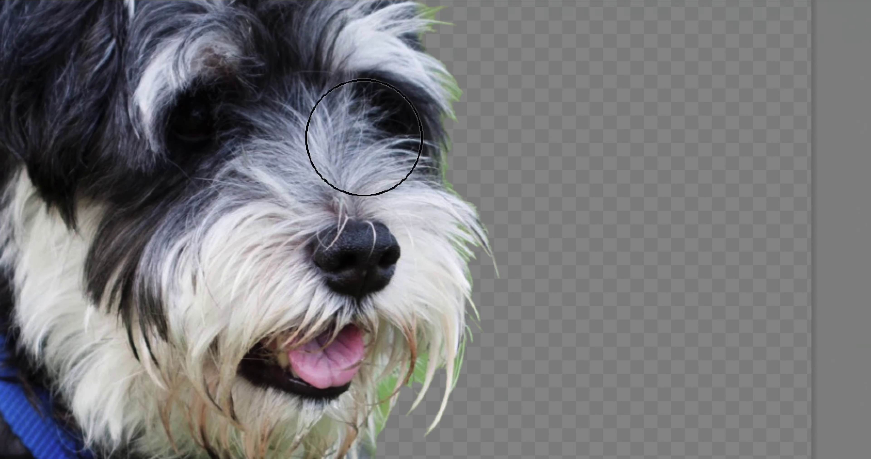
pyautogui.moveTo(364, 137)
pyautogui.mouseDown()
pyautogui.moveTo(471, 125)
pyautogui.moveTo(395, 145)
pyautogui.moveTo(370, 139)
pyautogui.moveTo(369, 189)
pyautogui.moveTo(364, 99)
pyautogui.mouseUp()
pyautogui.moveTo(374, 184)
pyautogui.mouseDown()
pyautogui.moveTo(373, 194)
pyautogui.moveTo(381, 171)
pyautogui.moveTo(375, 154)
pyautogui.moveTo(383, 171)
pyautogui.moveTo(398, 159)
pyautogui.moveTo(393, 139)
pyautogui.mouseUp()
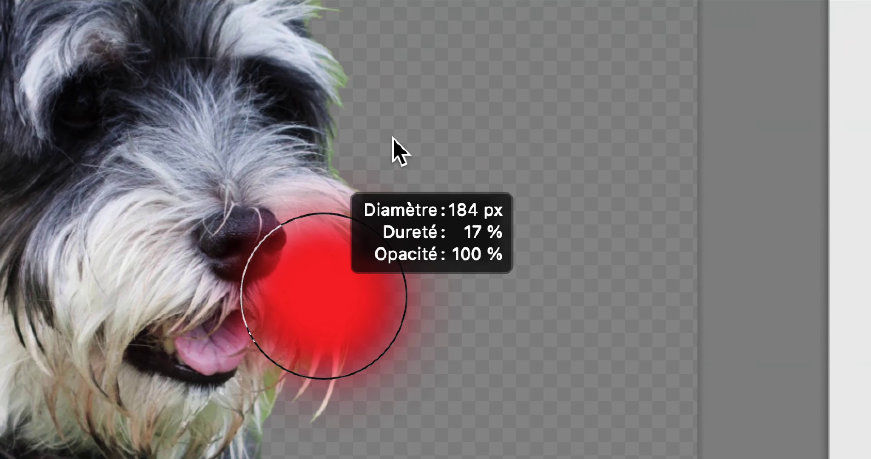
pyautogui.moveTo(385, 200)
pyautogui.mouseDown()
pyautogui.moveTo(382, 166)
pyautogui.moveTo(414, 180)
pyautogui.moveTo(389, 179)
pyautogui.moveTo(395, 202)
pyautogui.moveTo(385, 166)
pyautogui.moveTo(372, 173)
pyautogui.mouseUp()
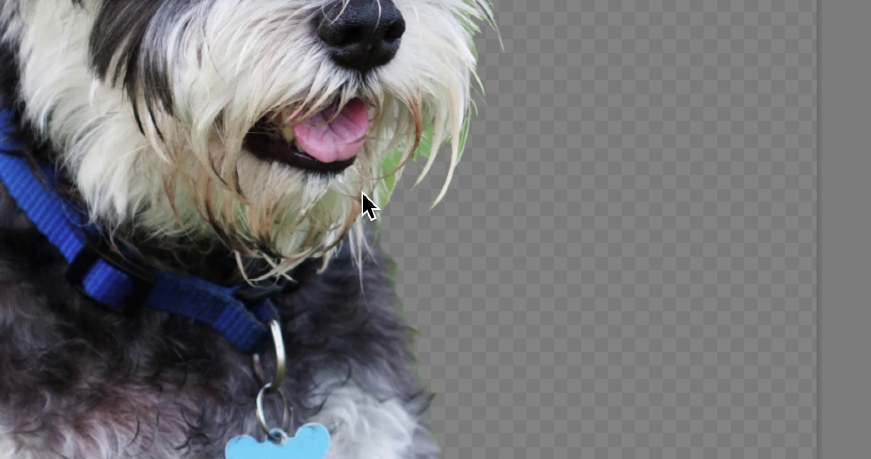
pyautogui.moveTo(334, 269); pyautogui.dragTo(340, 270)
pyautogui.moveTo(364, 192); pyautogui.dragTo(369, 191)
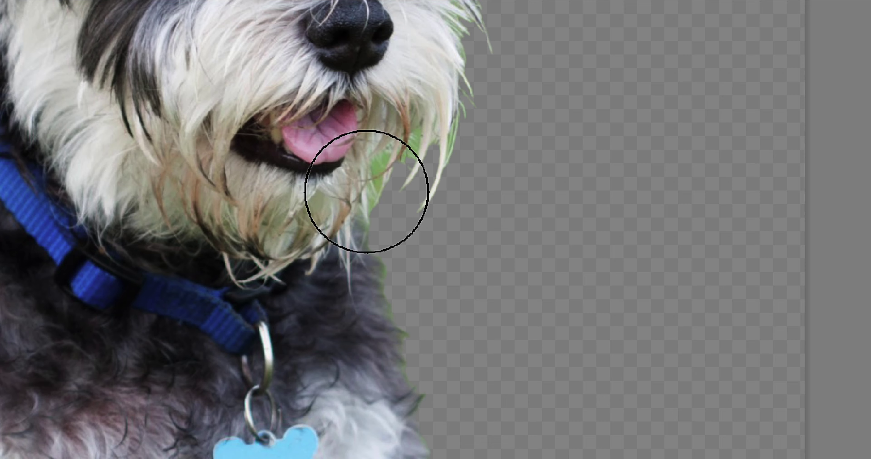
pyautogui.moveTo(367, 192)
pyautogui.mouseDown()
pyautogui.moveTo(375, 195)
pyautogui.moveTo(366, 192)
pyautogui.mouseUp()
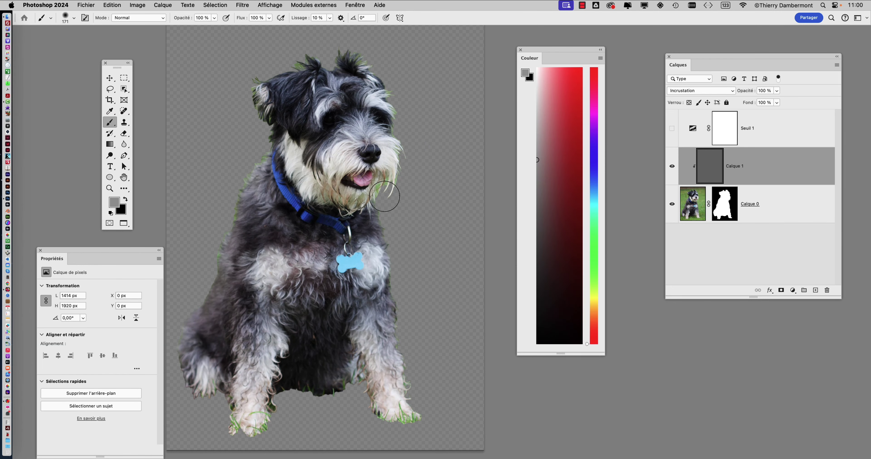
# Enlarge the brush to 363 px and paint gray over the dog's chest, belly and flank on Calque 1
pyautogui.moveTo(361, 190); pyautogui.dragTo(417, 217)
pyautogui.moveTo(279, 241)
pyautogui.mouseDown()
pyautogui.moveTo(298, 214)
pyautogui.moveTo(297, 301)
pyautogui.moveTo(326, 323)
pyautogui.moveTo(317, 357)
pyautogui.mouseUp()
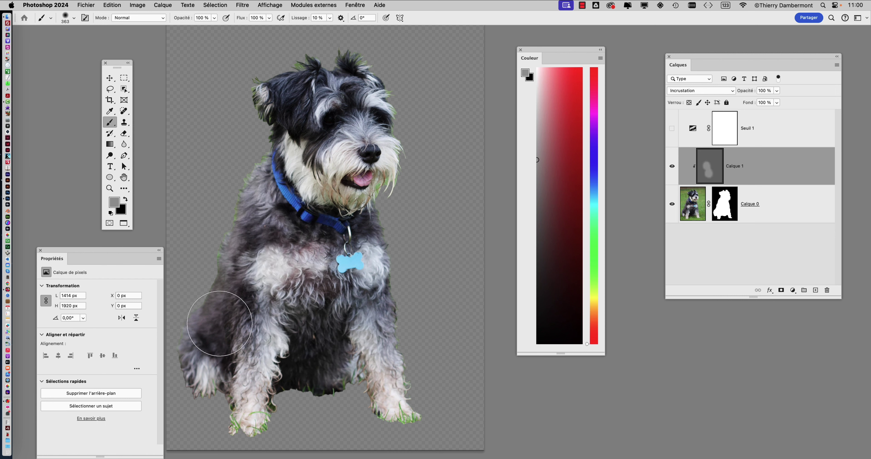
pyautogui.moveTo(219, 323)
pyautogui.mouseDown()
pyautogui.moveTo(236, 326)
pyautogui.moveTo(287, 202)
pyautogui.mouseUp()
pyautogui.moveTo(287, 253)
pyautogui.mouseDown()
pyautogui.moveTo(327, 301)
pyautogui.moveTo(353, 284)
pyautogui.moveTo(352, 339)
pyautogui.moveTo(286, 346)
pyautogui.moveTo(272, 339)
pyautogui.moveTo(315, 363)
pyautogui.mouseUp()
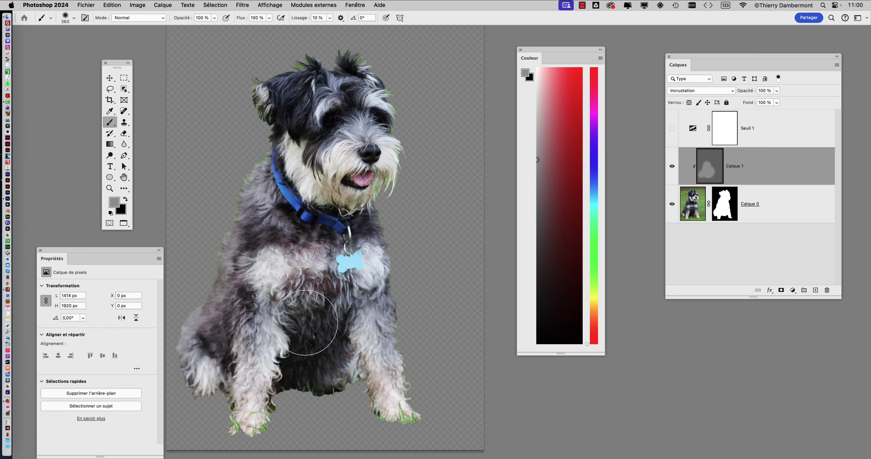
# Paint gray over the dog's head, then pick a lighter gray and brush it over the face and body on Calque 1
pyautogui.moveTo(319, 156)
pyautogui.mouseDown()
pyautogui.moveTo(321, 106)
pyautogui.moveTo(356, 119)
pyautogui.mouseUp()
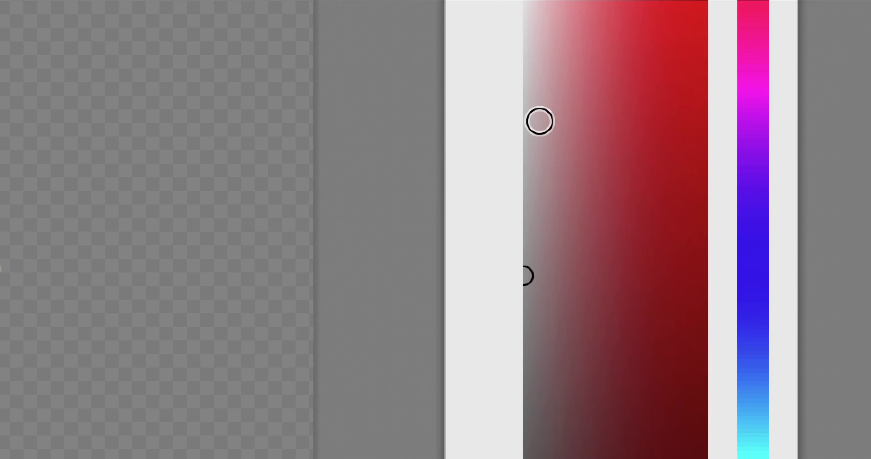
pyautogui.click(537, 120)
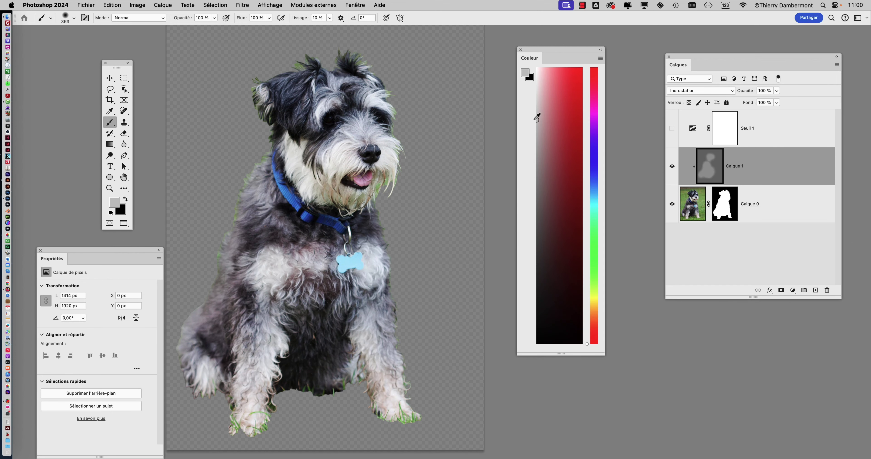
pyautogui.scroll(3, 331, 105)
pyautogui.moveTo(319, 131)
pyautogui.mouseDown()
pyautogui.moveTo(389, 148)
pyautogui.moveTo(435, 142)
pyautogui.moveTo(301, 305)
pyautogui.moveTo(305, 406)
pyautogui.mouseUp()
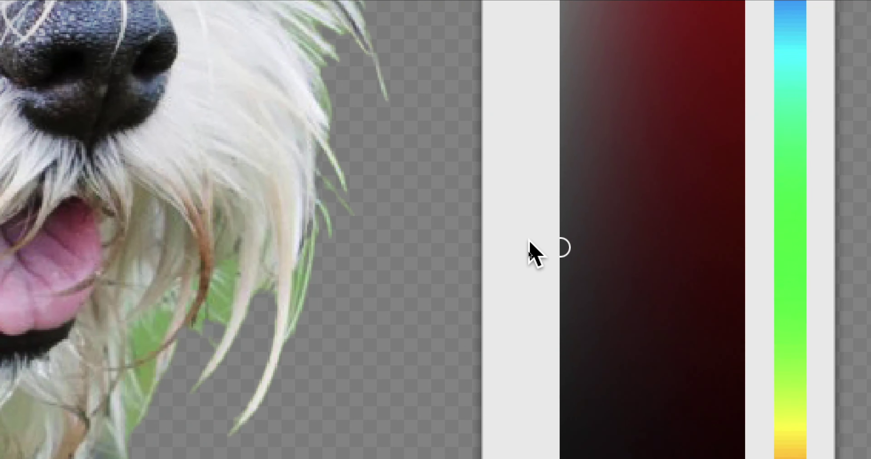
# Paint dark gray over the dog's chest, belly and flank with a 464 px brush and show the Seuil 1 layer again
pyautogui.press('super+0')
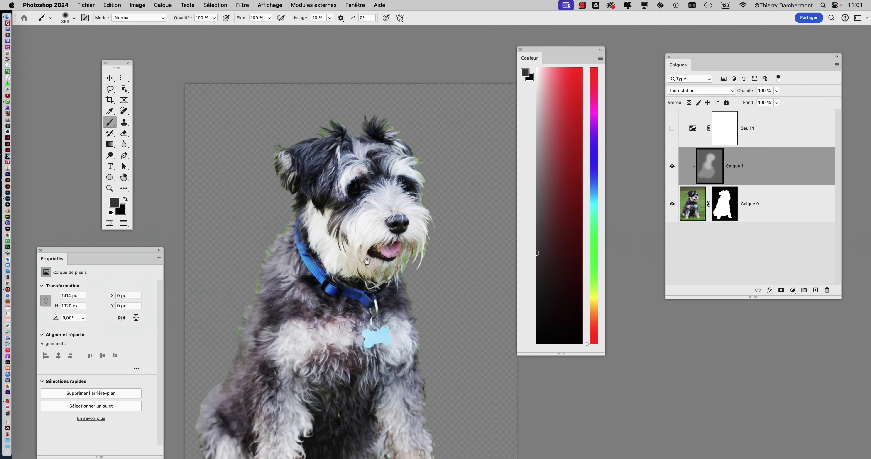
pyautogui.moveTo(351, 277); pyautogui.dragTo(364, 275)
pyautogui.moveTo(312, 247)
pyautogui.mouseDown()
pyautogui.moveTo(277, 324)
pyautogui.moveTo(251, 358)
pyautogui.moveTo(357, 314)
pyautogui.moveTo(373, 372)
pyautogui.mouseUp()
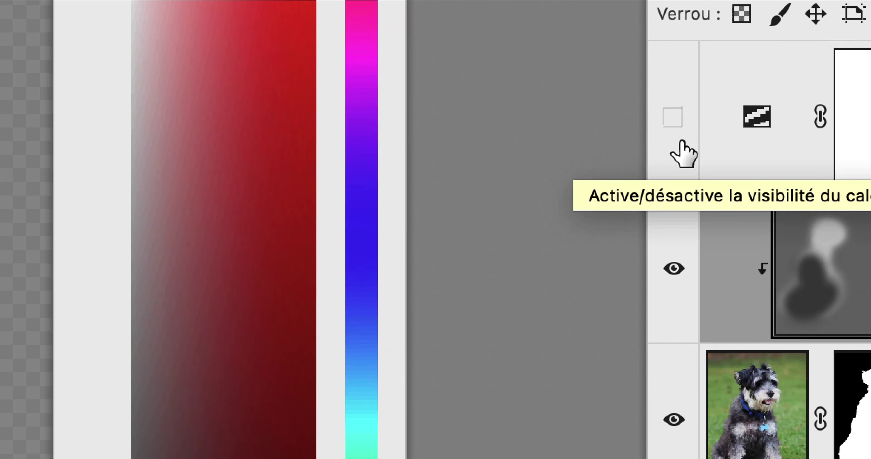
pyautogui.click(674, 121)
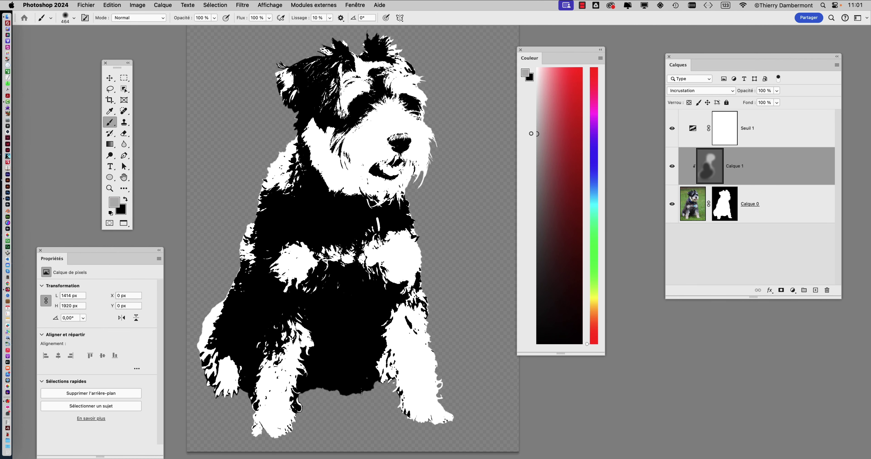
# Brush light gray over the chest and belly, then dark gray over the neck and muzzle with a 314 px brush
pyautogui.moveTo(388, 209)
pyautogui.mouseDown()
pyautogui.moveTo(348, 263)
pyautogui.moveTo(276, 303)
pyautogui.moveTo(338, 342)
pyautogui.moveTo(358, 336)
pyautogui.mouseUp()
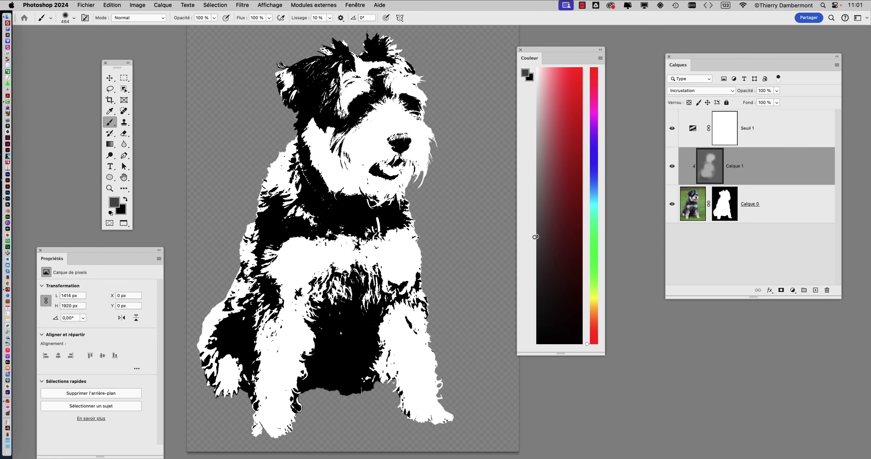
pyautogui.moveTo(371, 282); pyautogui.dragTo(355, 280)
pyautogui.moveTo(288, 233)
pyautogui.mouseDown()
pyautogui.moveTo(284, 205)
pyautogui.moveTo(294, 240)
pyautogui.moveTo(323, 251)
pyautogui.moveTo(353, 136)
pyautogui.moveTo(355, 158)
pyautogui.moveTo(393, 122)
pyautogui.moveTo(359, 143)
pyautogui.moveTo(317, 142)
pyautogui.moveTo(353, 171)
pyautogui.mouseUp()
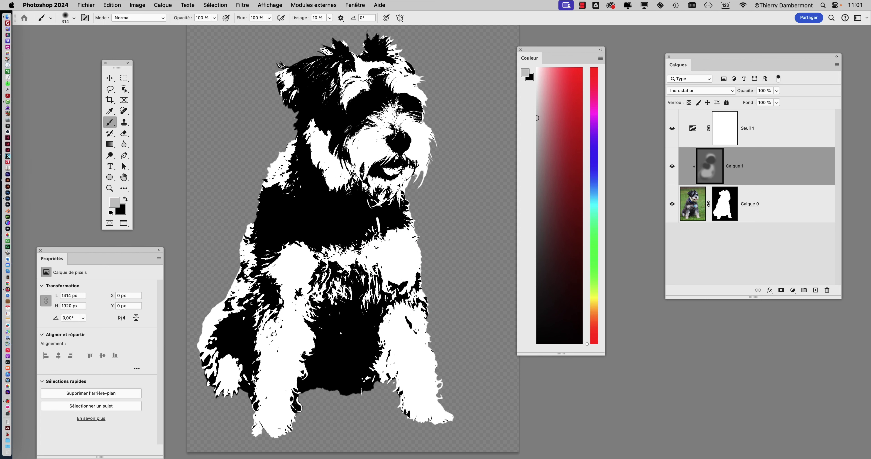
# Lighten the areas around both eyes with light grays, reducing the brush to 148 px and then to 104 px
pyautogui.scroll(5, 345, 133)
pyautogui.moveTo(382, 127); pyautogui.dragTo(347, 127)
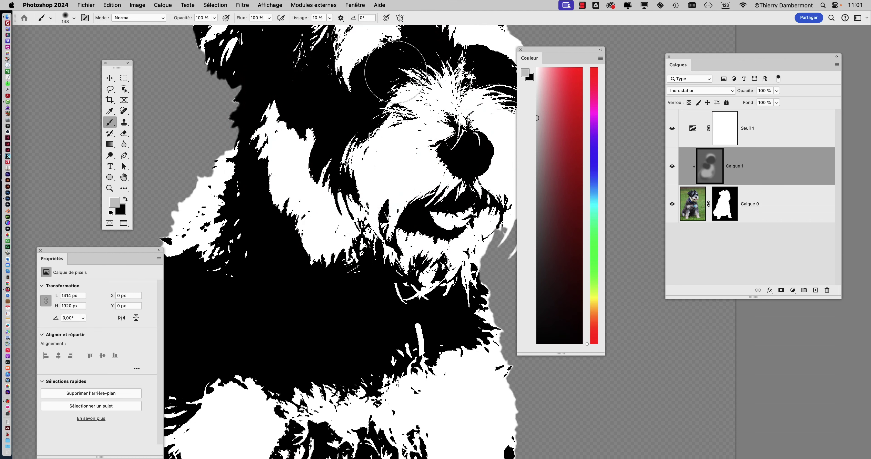
pyautogui.moveTo(387, 150); pyautogui.dragTo(377, 195)
pyautogui.moveTo(403, 133)
pyautogui.mouseDown()
pyautogui.moveTo(479, 124)
pyautogui.moveTo(480, 142)
pyautogui.mouseUp()
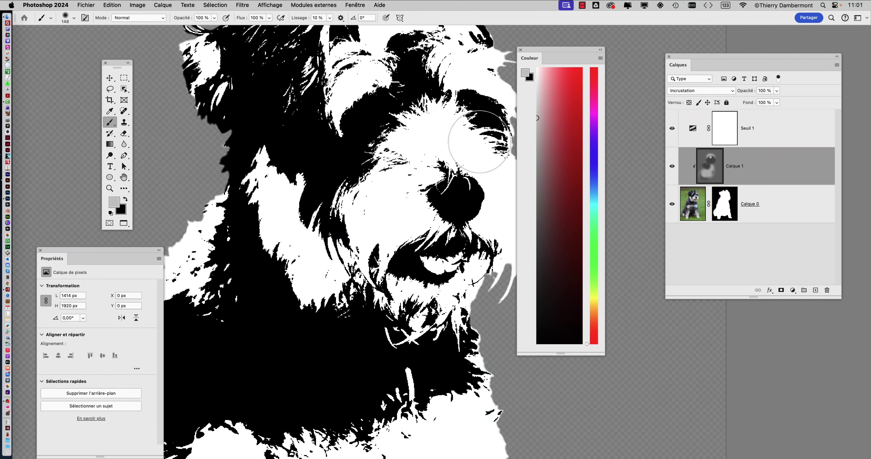
pyautogui.moveTo(399, 153); pyautogui.dragTo(366, 133)
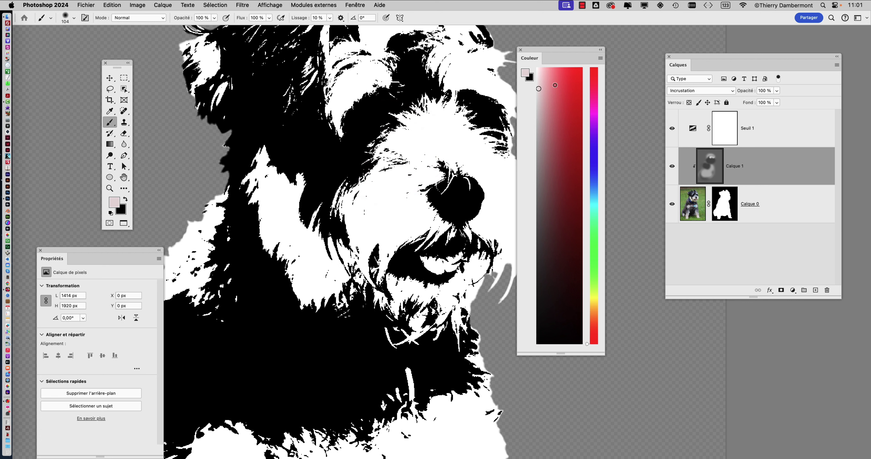
pyautogui.moveTo(370, 120); pyautogui.dragTo(374, 111)
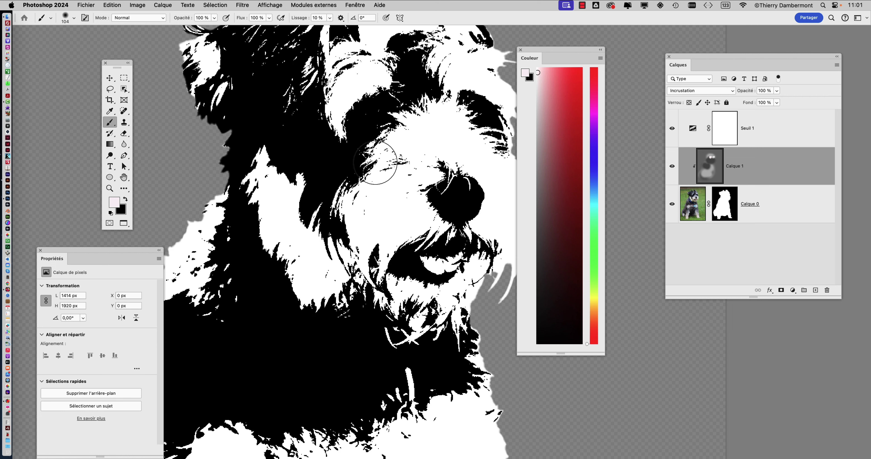
# Paint near-white over the neck and body, then dark gray over the flank, chest and legs with a 343 px brush
pyautogui.moveTo(392, 198)
pyautogui.mouseDown()
pyautogui.moveTo(423, 198)
pyautogui.moveTo(321, 155)
pyautogui.moveTo(328, 162)
pyautogui.moveTo(308, 185)
pyautogui.mouseUp()
pyautogui.scroll(-3, 310, 160)
pyautogui.moveTo(308, 302)
pyautogui.mouseDown()
pyautogui.moveTo(331, 196)
pyautogui.moveTo(387, 209)
pyautogui.moveTo(298, 190)
pyautogui.moveTo(382, 189)
pyautogui.moveTo(316, 176)
pyautogui.moveTo(345, 197)
pyautogui.moveTo(381, 203)
pyautogui.moveTo(316, 150)
pyautogui.moveTo(295, 224)
pyautogui.moveTo(350, 341)
pyautogui.moveTo(345, 353)
pyautogui.moveTo(243, 348)
pyautogui.moveTo(265, 340)
pyautogui.moveTo(432, 356)
pyautogui.moveTo(356, 327)
pyautogui.moveTo(343, 241)
pyautogui.mouseUp()
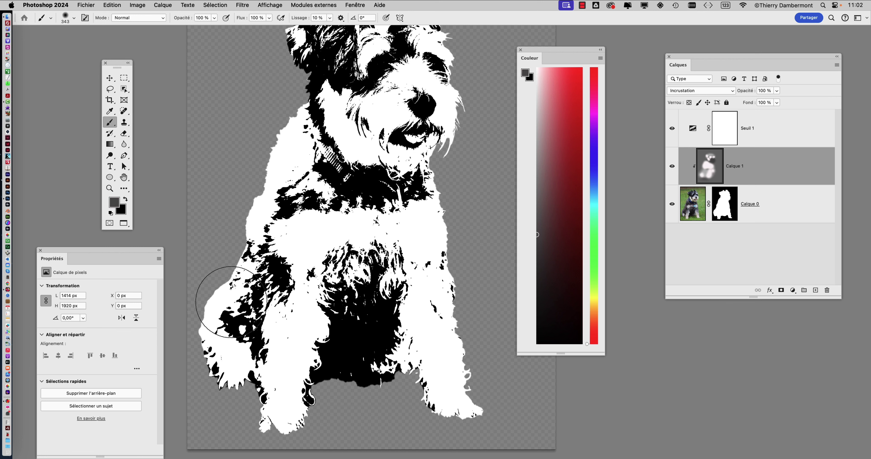
pyautogui.moveTo(232, 303)
pyautogui.mouseDown()
pyautogui.moveTo(235, 364)
pyautogui.moveTo(282, 223)
pyautogui.moveTo(339, 261)
pyautogui.moveTo(273, 148)
pyautogui.moveTo(306, 191)
pyautogui.moveTo(404, 237)
pyautogui.moveTo(461, 388)
pyautogui.mouseUp()
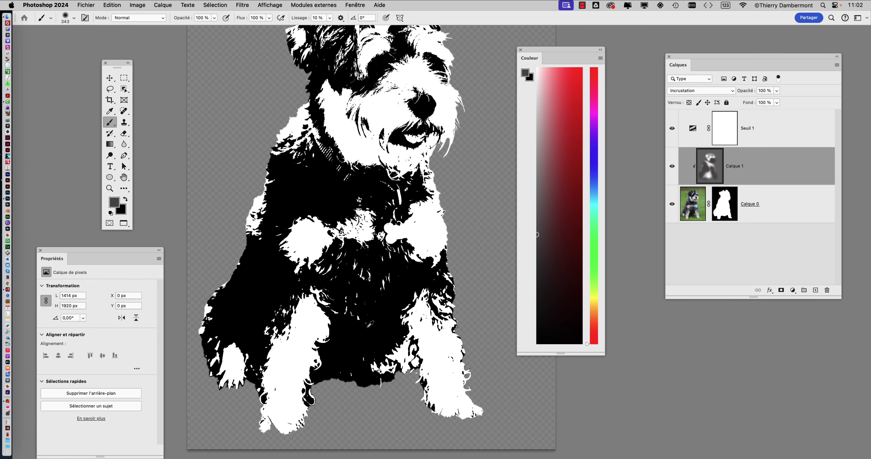
# Pick a lighter gray and rework the flank, chest and neck with alternating light and dark gray strokes
pyautogui.scroll(-2, 371, 325)
pyautogui.click(538, 137)
pyautogui.moveTo(260, 314)
pyautogui.mouseDown()
pyautogui.moveTo(305, 255)
pyautogui.moveTo(338, 266)
pyautogui.moveTo(357, 293)
pyautogui.moveTo(349, 307)
pyautogui.moveTo(311, 221)
pyautogui.moveTo(365, 250)
pyautogui.mouseUp()
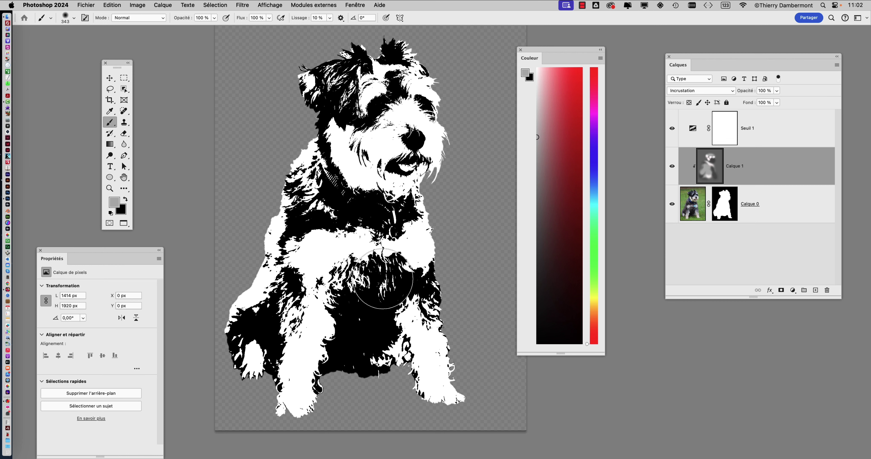
pyautogui.moveTo(375, 146)
pyautogui.mouseDown()
pyautogui.moveTo(418, 159)
pyautogui.moveTo(362, 145)
pyautogui.moveTo(392, 179)
pyautogui.mouseUp()
pyautogui.moveTo(408, 214)
pyautogui.mouseDown()
pyautogui.moveTo(382, 196)
pyautogui.moveTo(399, 203)
pyautogui.mouseUp()
pyautogui.moveTo(347, 218)
pyautogui.mouseDown()
pyautogui.moveTo(380, 217)
pyautogui.moveTo(316, 223)
pyautogui.moveTo(274, 308)
pyautogui.moveTo(259, 377)
pyautogui.moveTo(283, 376)
pyautogui.moveTo(255, 317)
pyautogui.moveTo(292, 301)
pyautogui.moveTo(358, 315)
pyautogui.mouseUp()
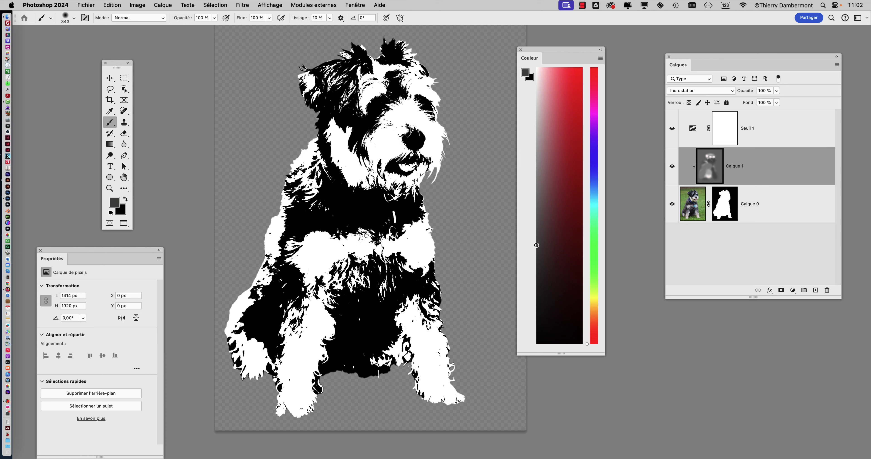
# Paint dark gray over the hindquarters and belly, then brush lighter gray across the chest and front legs
pyautogui.moveTo(265, 308)
pyautogui.mouseDown()
pyautogui.moveTo(277, 336)
pyautogui.moveTo(259, 319)
pyautogui.moveTo(334, 288)
pyautogui.moveTo(270, 359)
pyautogui.moveTo(260, 326)
pyautogui.mouseUp()
pyautogui.moveTo(366, 320)
pyautogui.mouseDown()
pyautogui.moveTo(384, 330)
pyautogui.moveTo(399, 293)
pyautogui.moveTo(406, 313)
pyautogui.moveTo(365, 295)
pyautogui.moveTo(333, 316)
pyautogui.moveTo(299, 361)
pyautogui.moveTo(285, 264)
pyautogui.moveTo(291, 234)
pyautogui.moveTo(311, 236)
pyautogui.mouseUp()
pyautogui.moveTo(320, 242)
pyautogui.mouseDown()
pyautogui.moveTo(338, 209)
pyautogui.moveTo(372, 203)
pyautogui.moveTo(420, 223)
pyautogui.mouseUp()
pyautogui.press('super+minus')
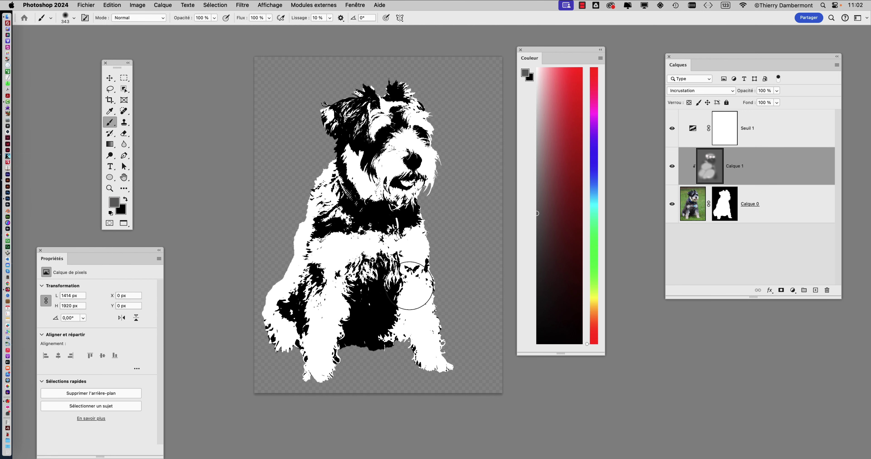
# Enlarge the brush to 556 px and paint a medium-dark gray over the dog's chest, belly and flank
pyautogui.moveTo(409, 285); pyautogui.dragTo(445, 280)
pyautogui.moveTo(372, 216)
pyautogui.mouseDown()
pyautogui.moveTo(311, 291)
pyautogui.moveTo(327, 278)
pyautogui.mouseUp()
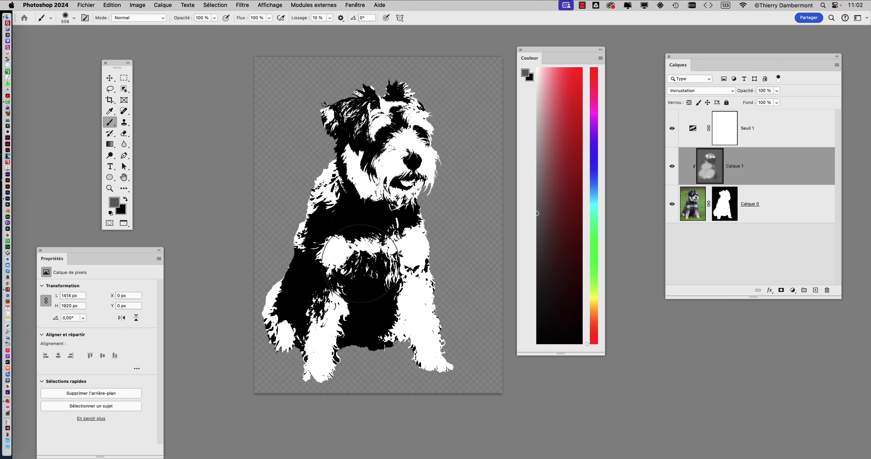
pyautogui.scroll(-1, 460, 293)
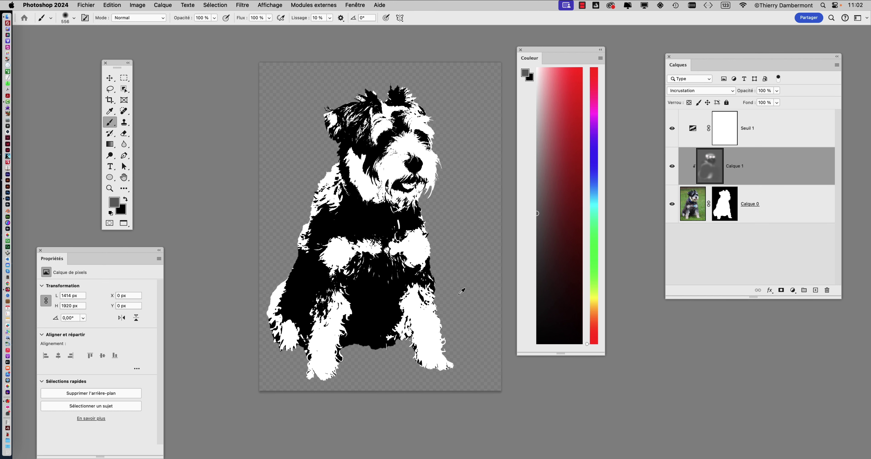
pyautogui.scroll(-2, 460, 293)
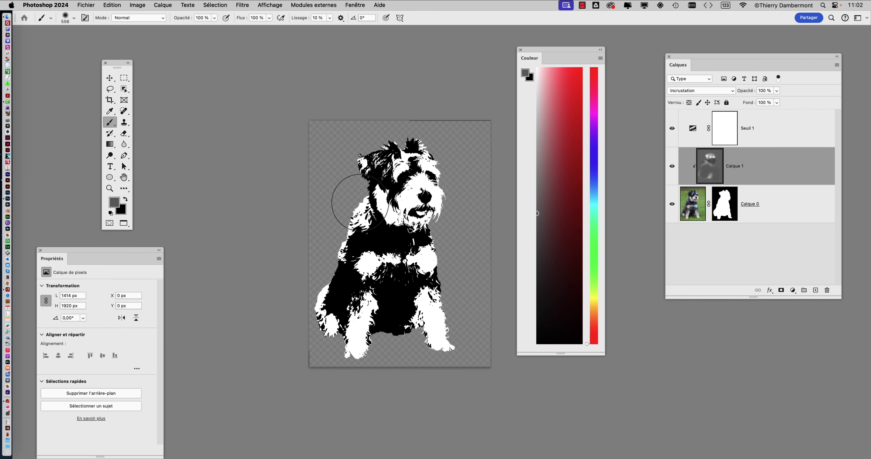
# Reduce the brush to 204 px and darken the back, hindquarters and front leg with dark gray, and the muzzle with near-black
pyautogui.moveTo(399, 272); pyautogui.dragTo(379, 272)
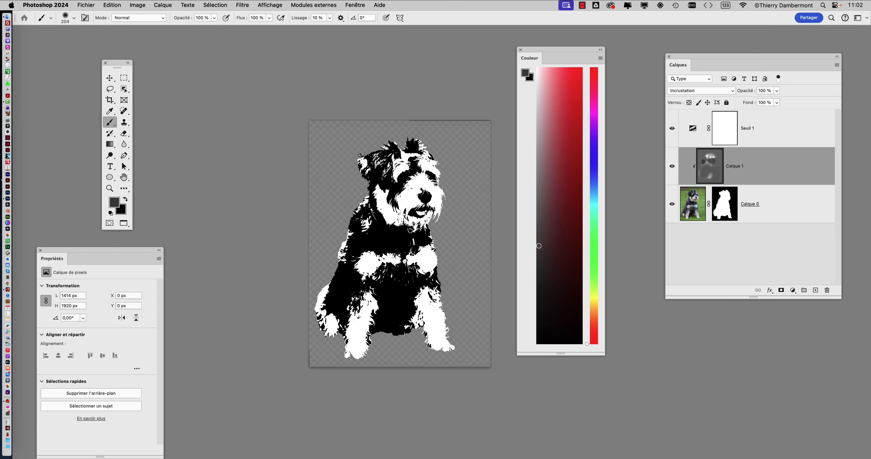
pyautogui.scroll(2, 339, 261)
pyautogui.moveTo(315, 313)
pyautogui.mouseDown()
pyautogui.moveTo(320, 342)
pyautogui.moveTo(342, 360)
pyautogui.mouseUp()
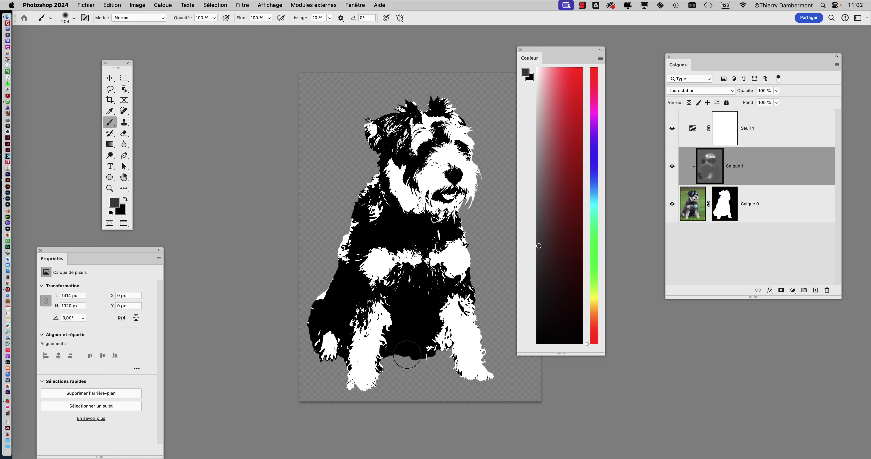
pyautogui.moveTo(468, 306)
pyautogui.mouseDown()
pyautogui.moveTo(480, 373)
pyautogui.moveTo(472, 369)
pyautogui.mouseUp()
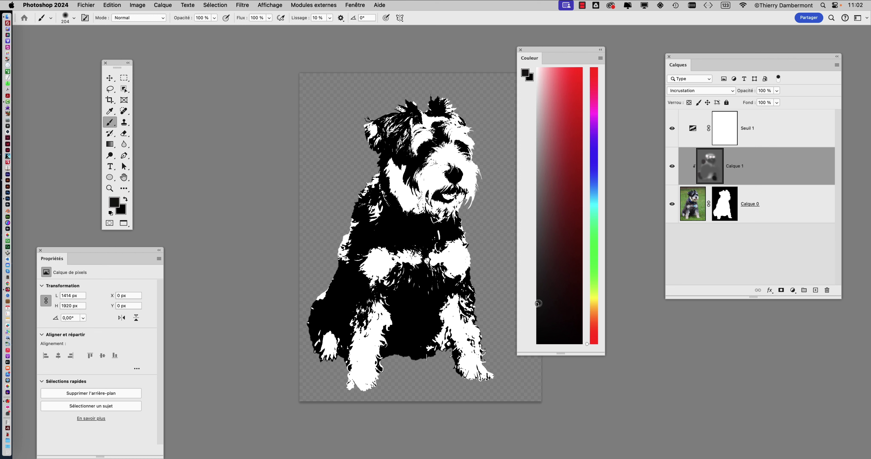
pyautogui.moveTo(469, 180)
pyautogui.mouseDown()
pyautogui.moveTo(433, 179)
pyautogui.moveTo(417, 200)
pyautogui.mouseUp()
# Save the document as schnauzer-dog-04.psd in the PHOTOSHOP folder and accept the format options
pyautogui.click(83, 4)
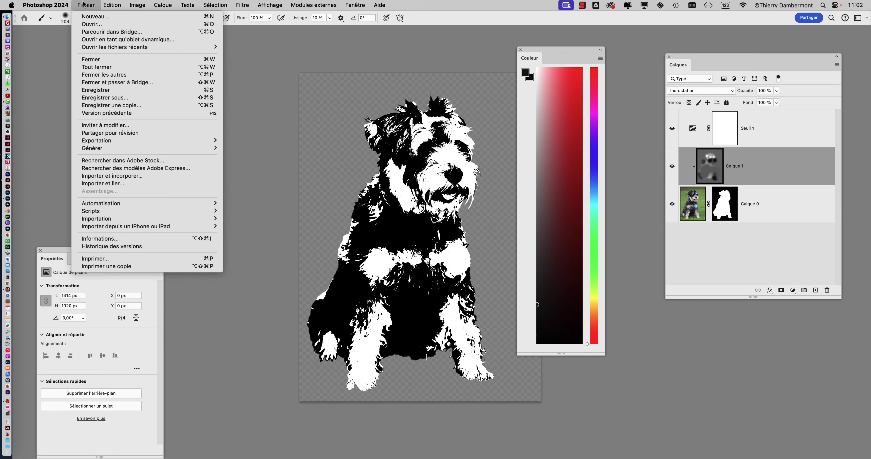
pyautogui.click(102, 88)
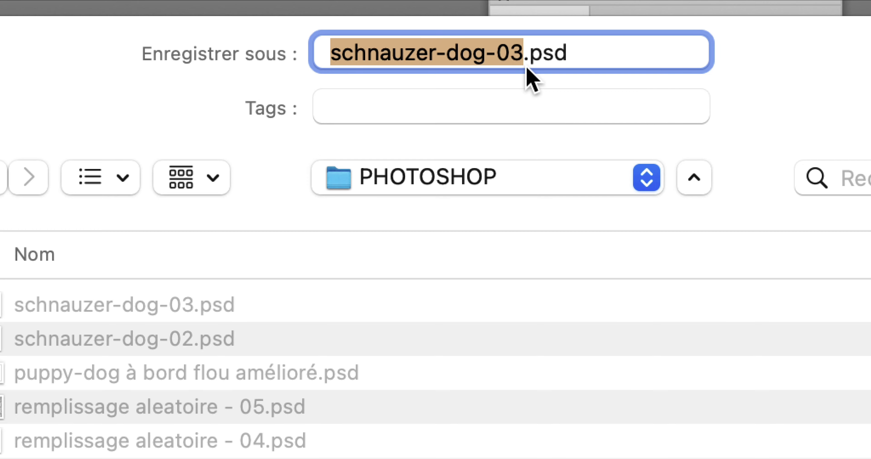
pyautogui.click(523, 64)
pyautogui.hotkey('shift', 'Right')
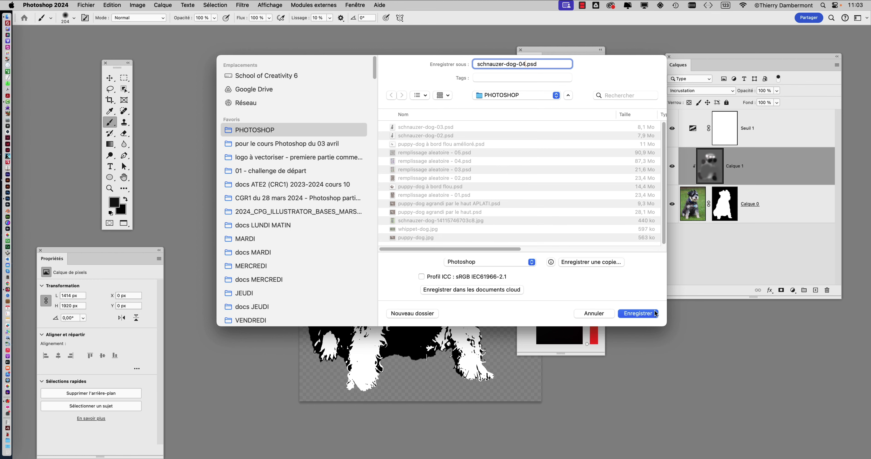
pyautogui.click(655, 314)
pyautogui.click(486, 250)
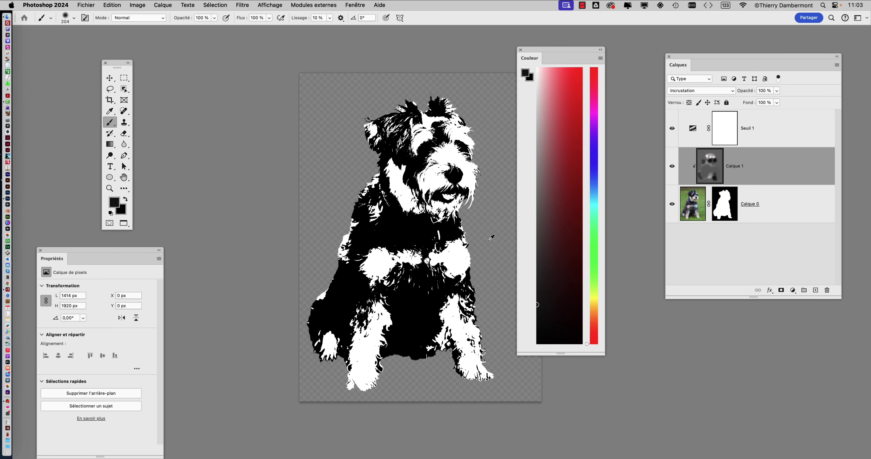
pyautogui.keyDown('alt'); pyautogui.scroll(2, 487, 237); pyautogui.keyUp('alt')
pyautogui.keyDown('alt'); pyautogui.scroll(-3, 443, 166); pyautogui.keyUp('alt')
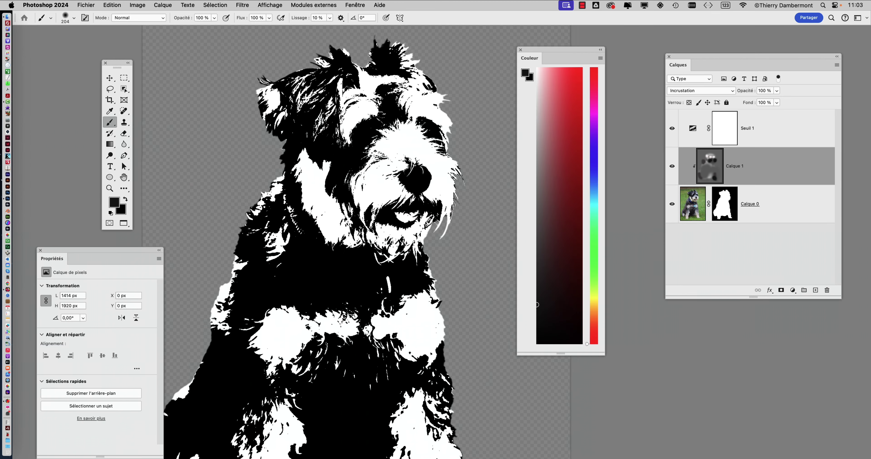
pyautogui.keyDown('alt'); pyautogui.scroll(-1, 428, 231); pyautogui.keyUp('alt')
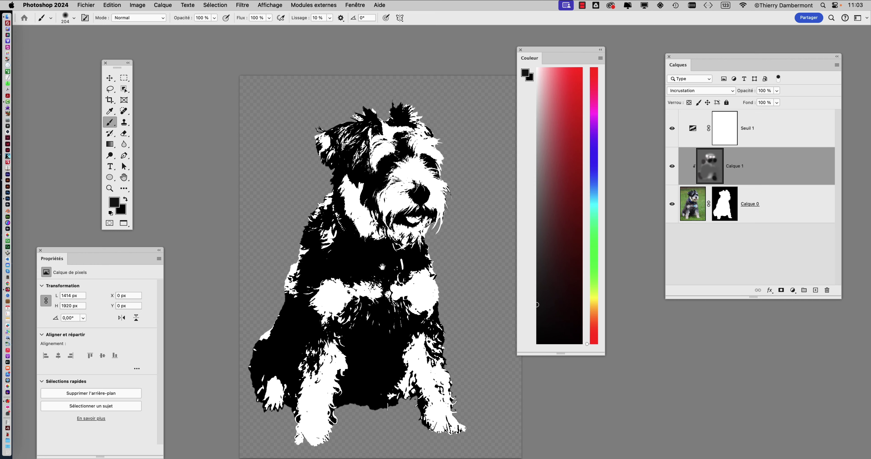